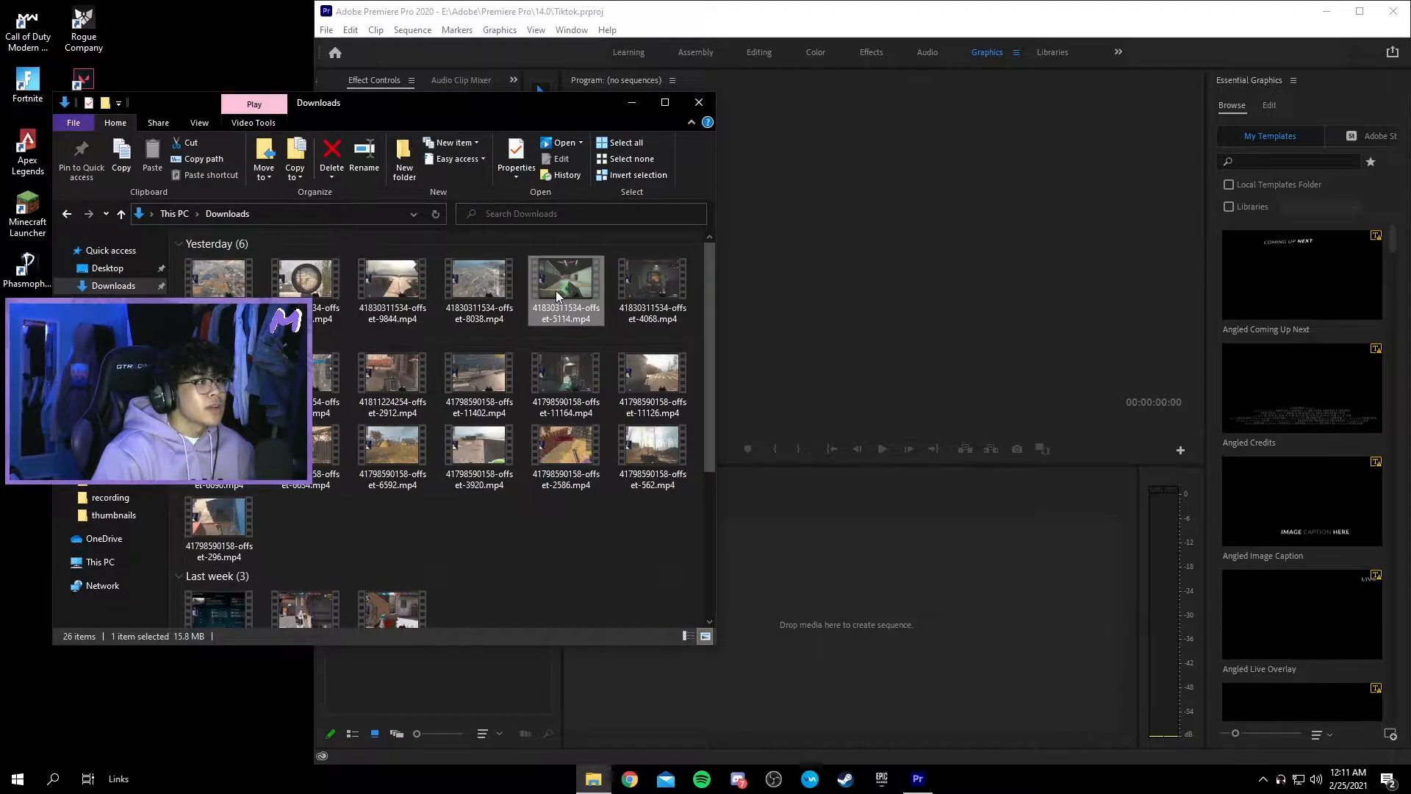
left_click_drag(555, 289, 812, 580)
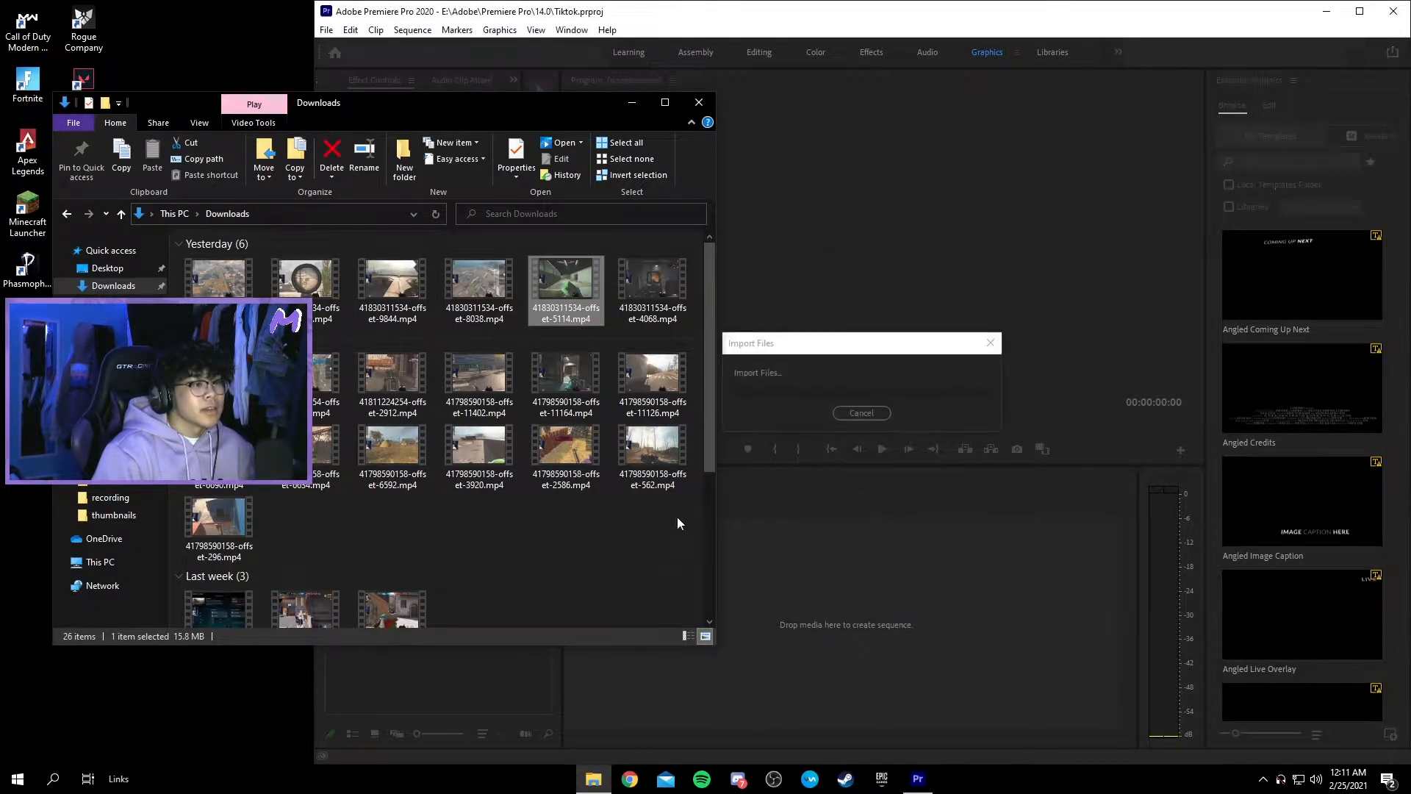
left_click(696, 100)
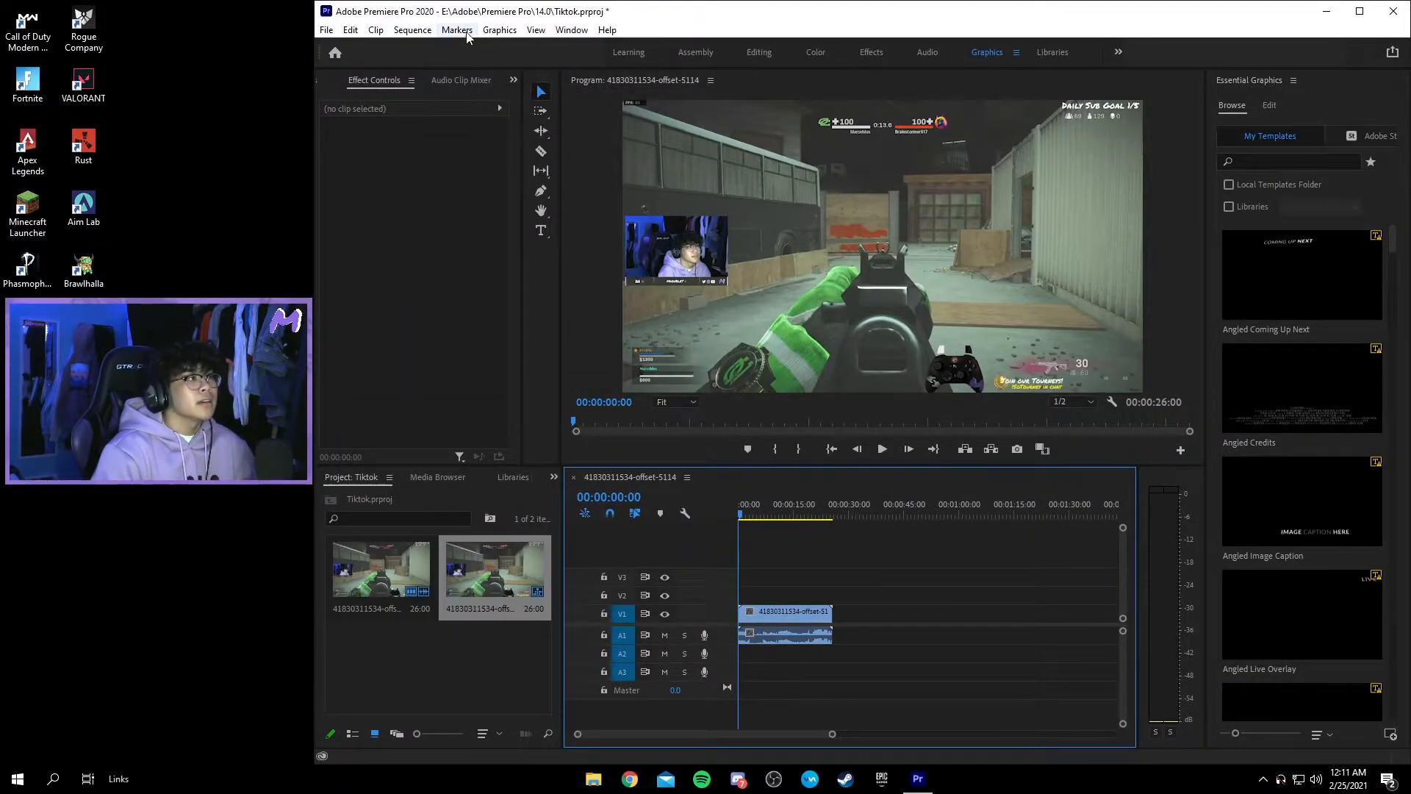
Step: Set the sequence's frame size to 1080 horizontal by 1920 vertical and accept deleting its preview files
left_click(411, 32)
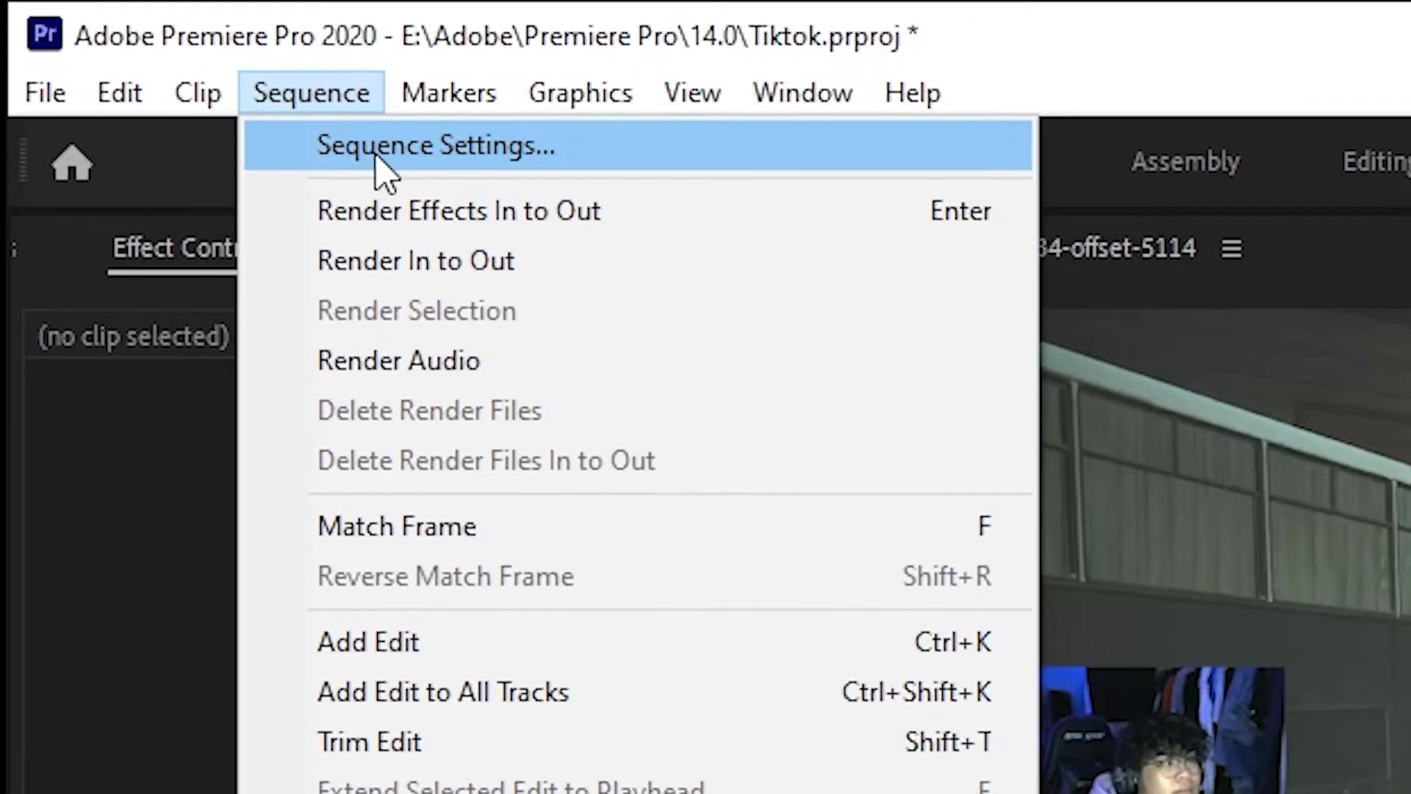
left_click(433, 47)
double_click(791, 194)
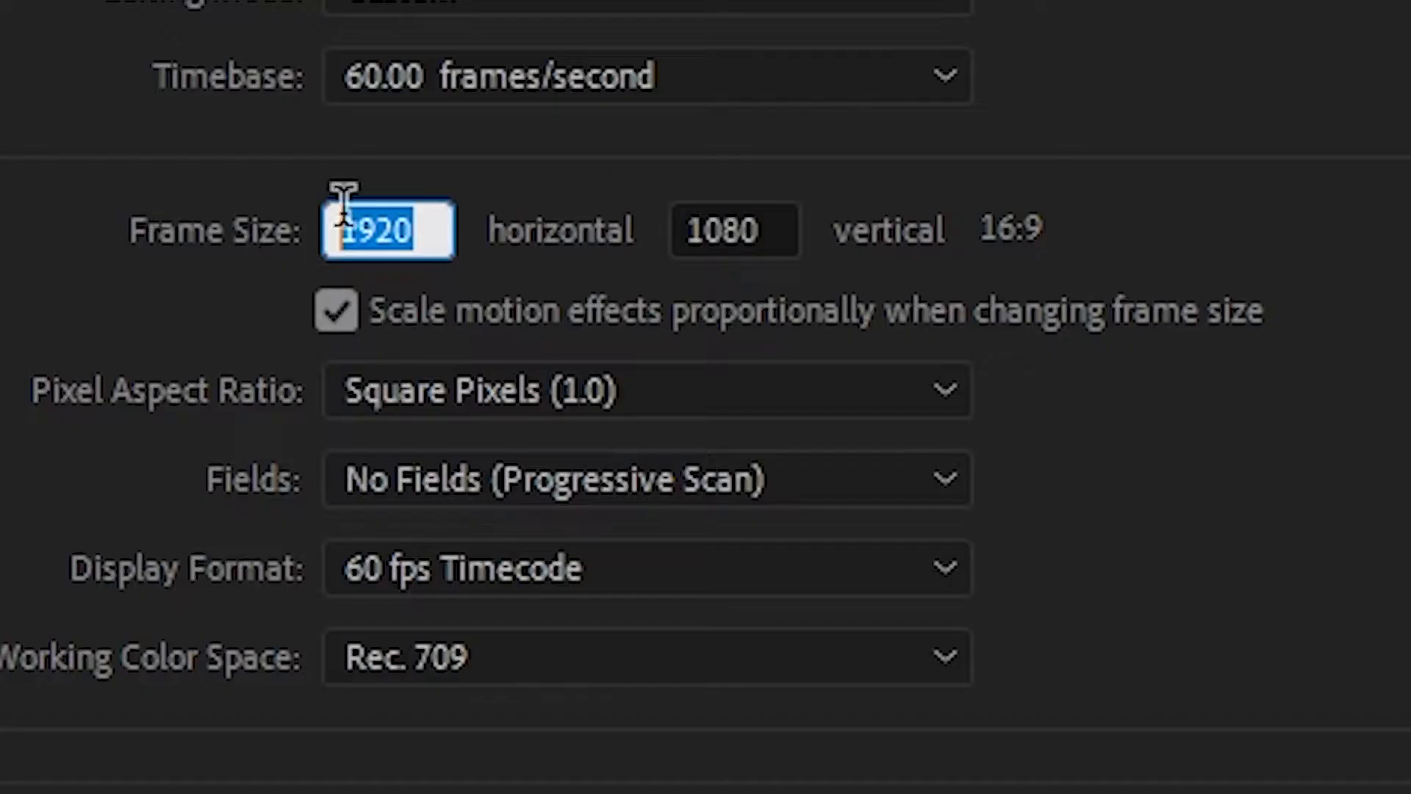
type("10")
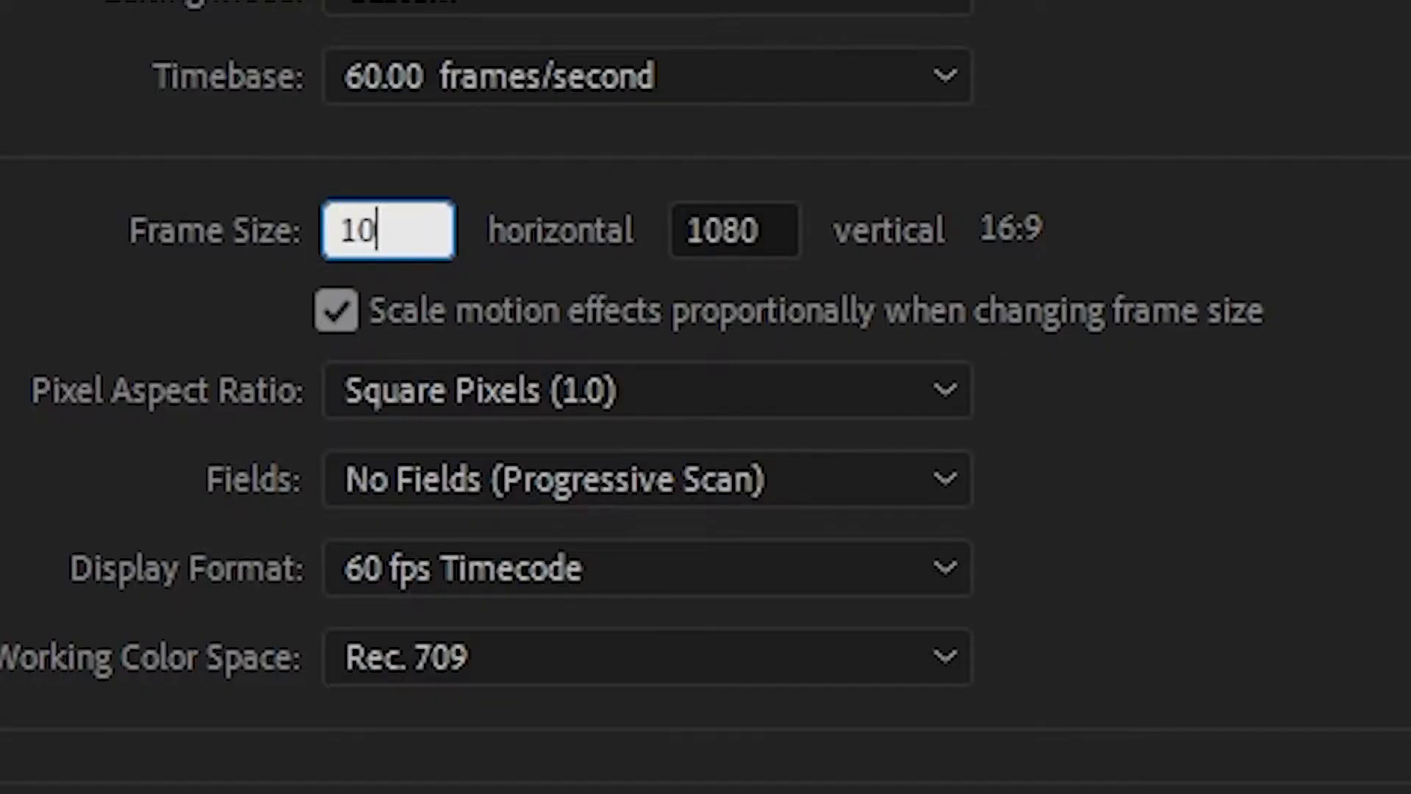
type("80")
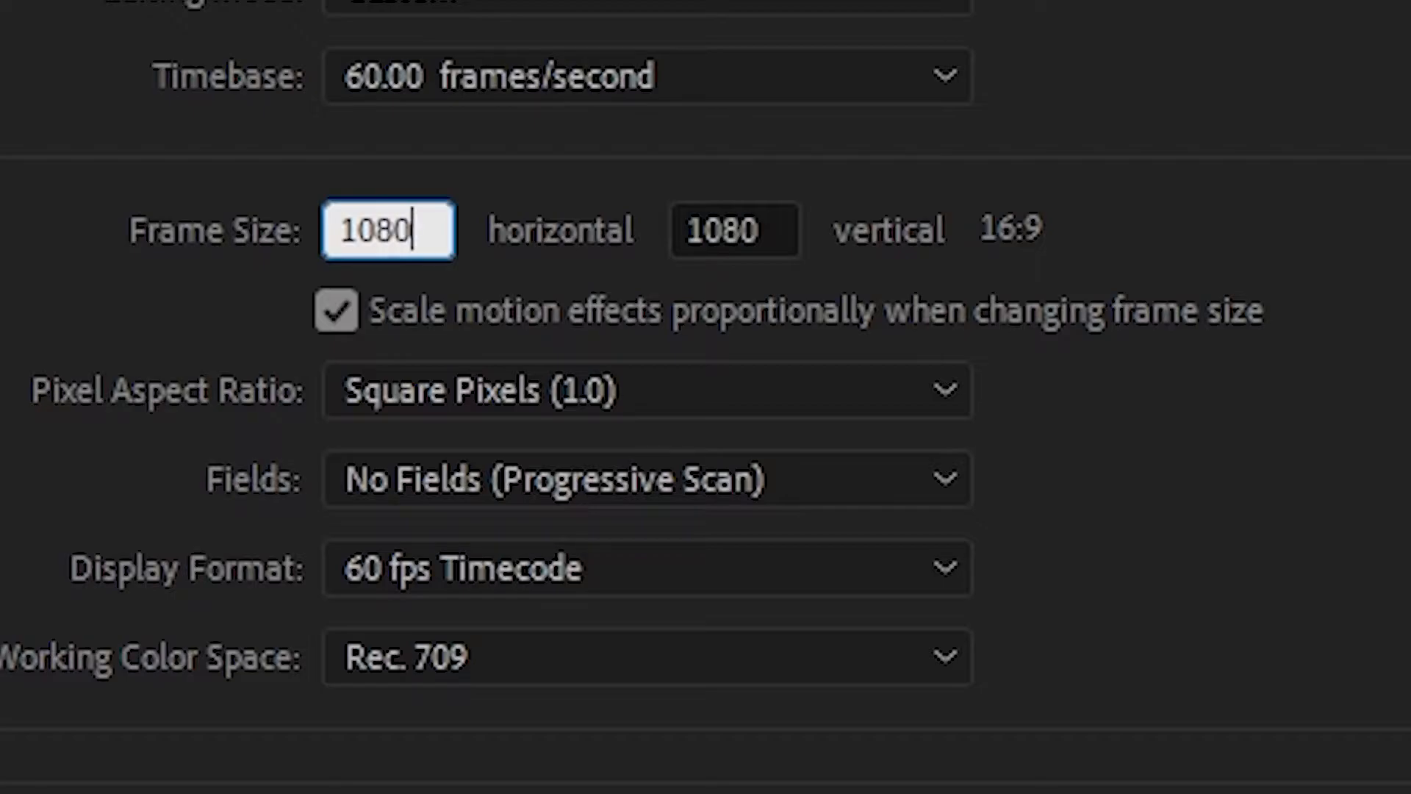
key("Tab")
type("1920")
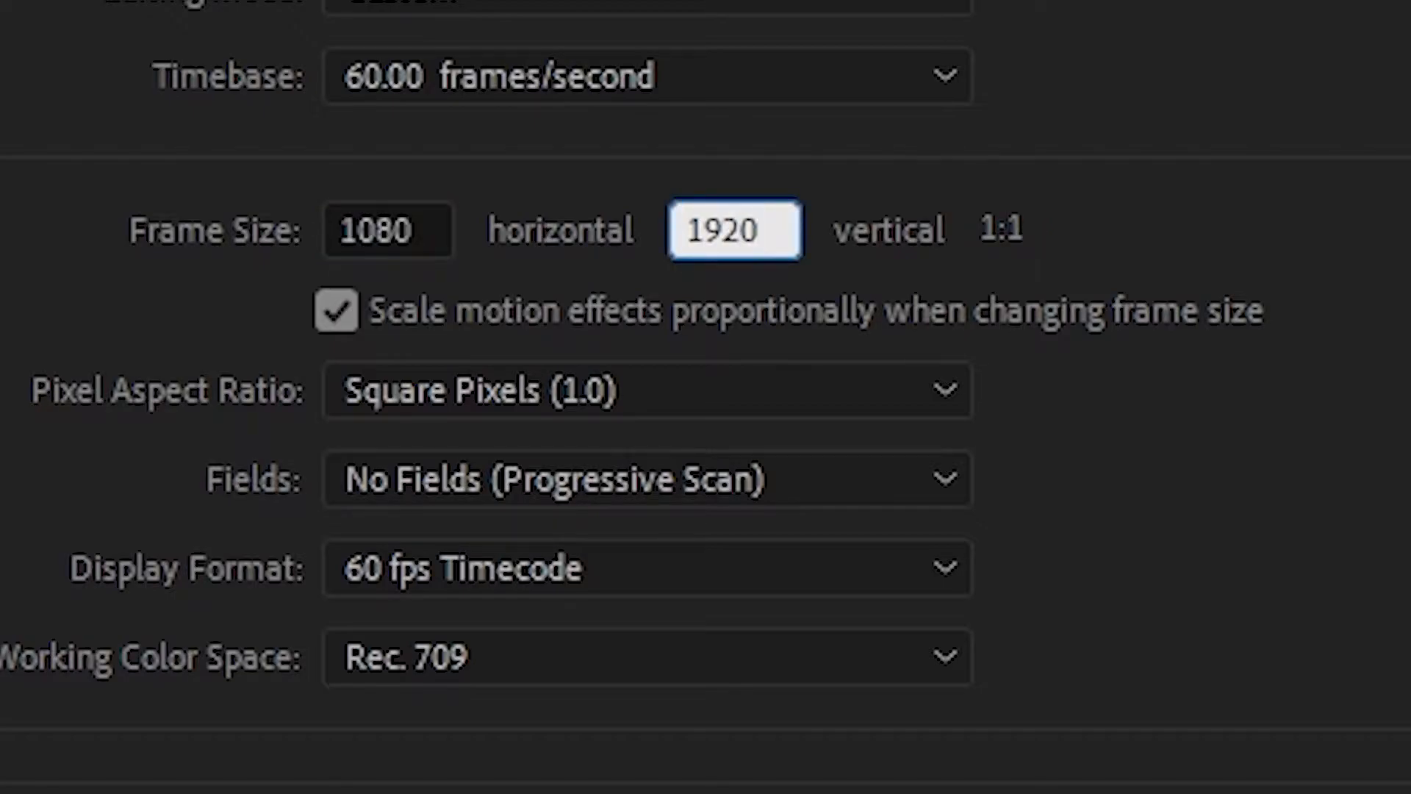
key("Tab")
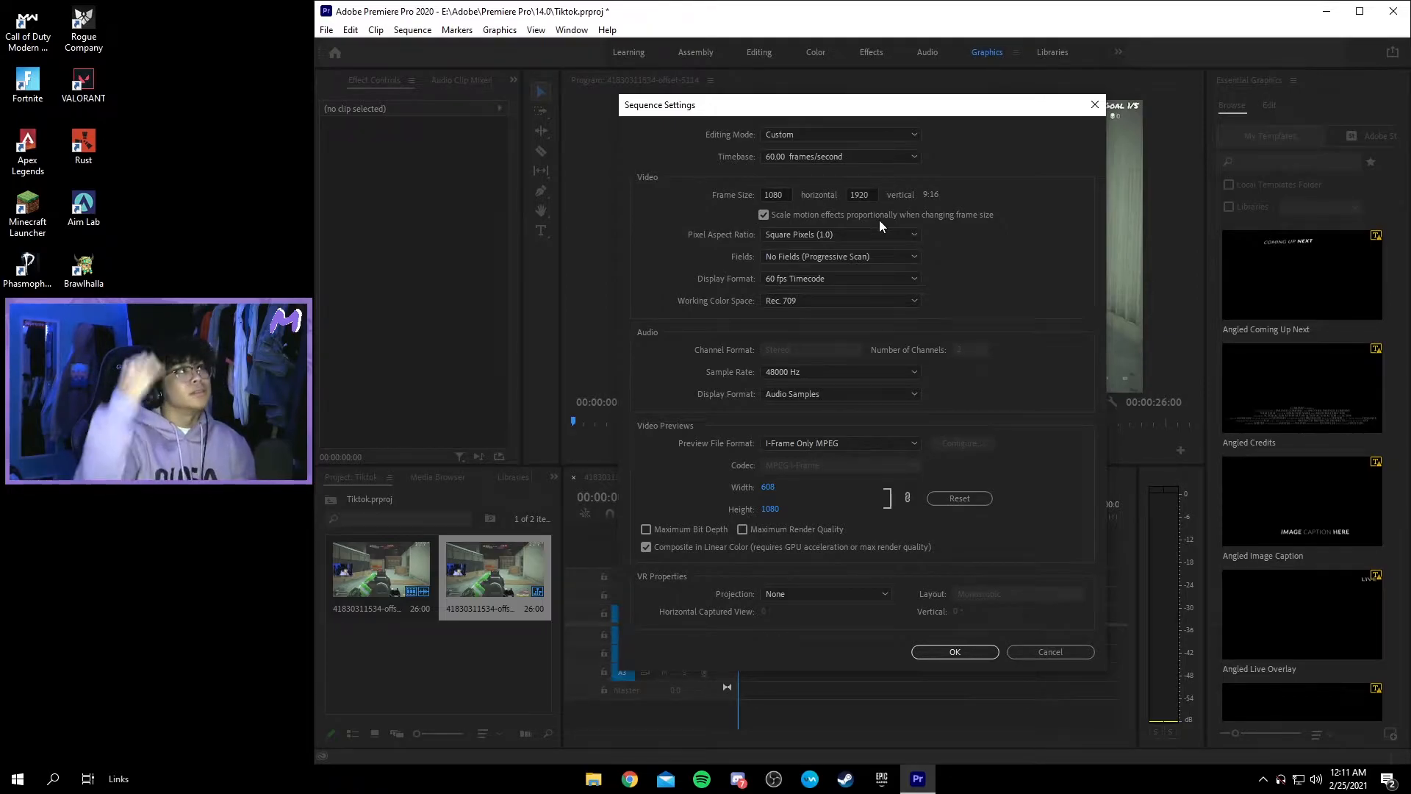
left_click(961, 649)
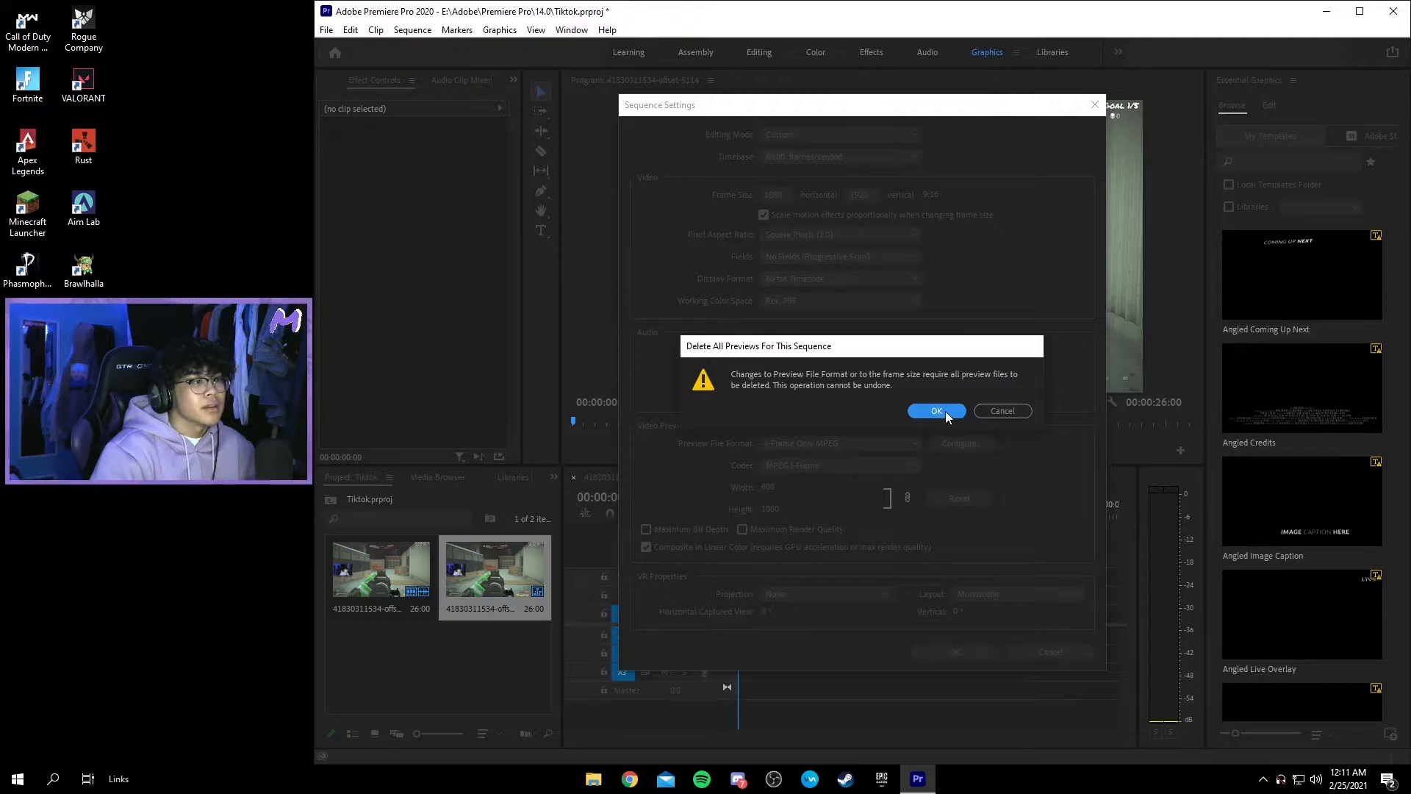
left_click(943, 410)
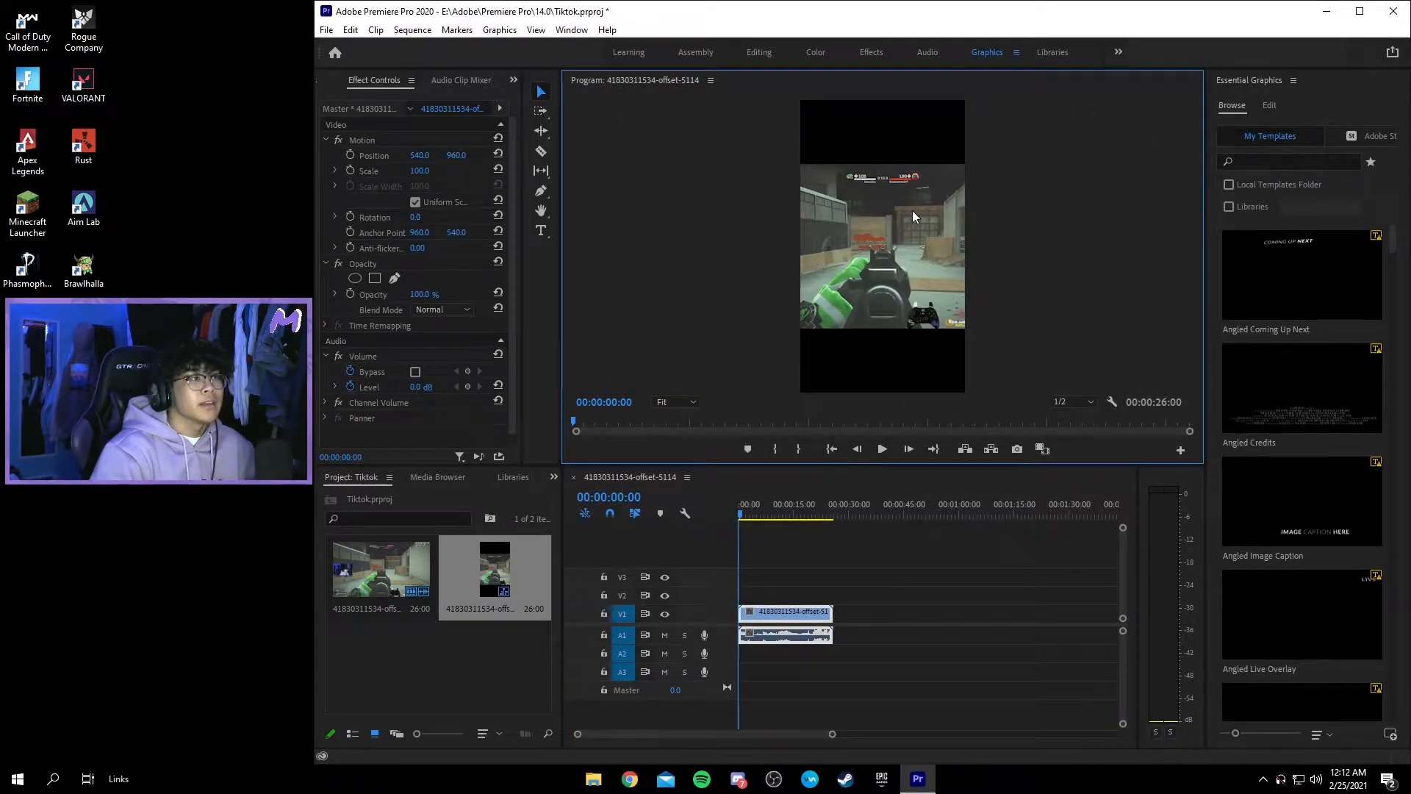
Step: Duplicate the video clip from V1 onto tracks V2 and V3, aligned with the original's start
left_click(912, 210)
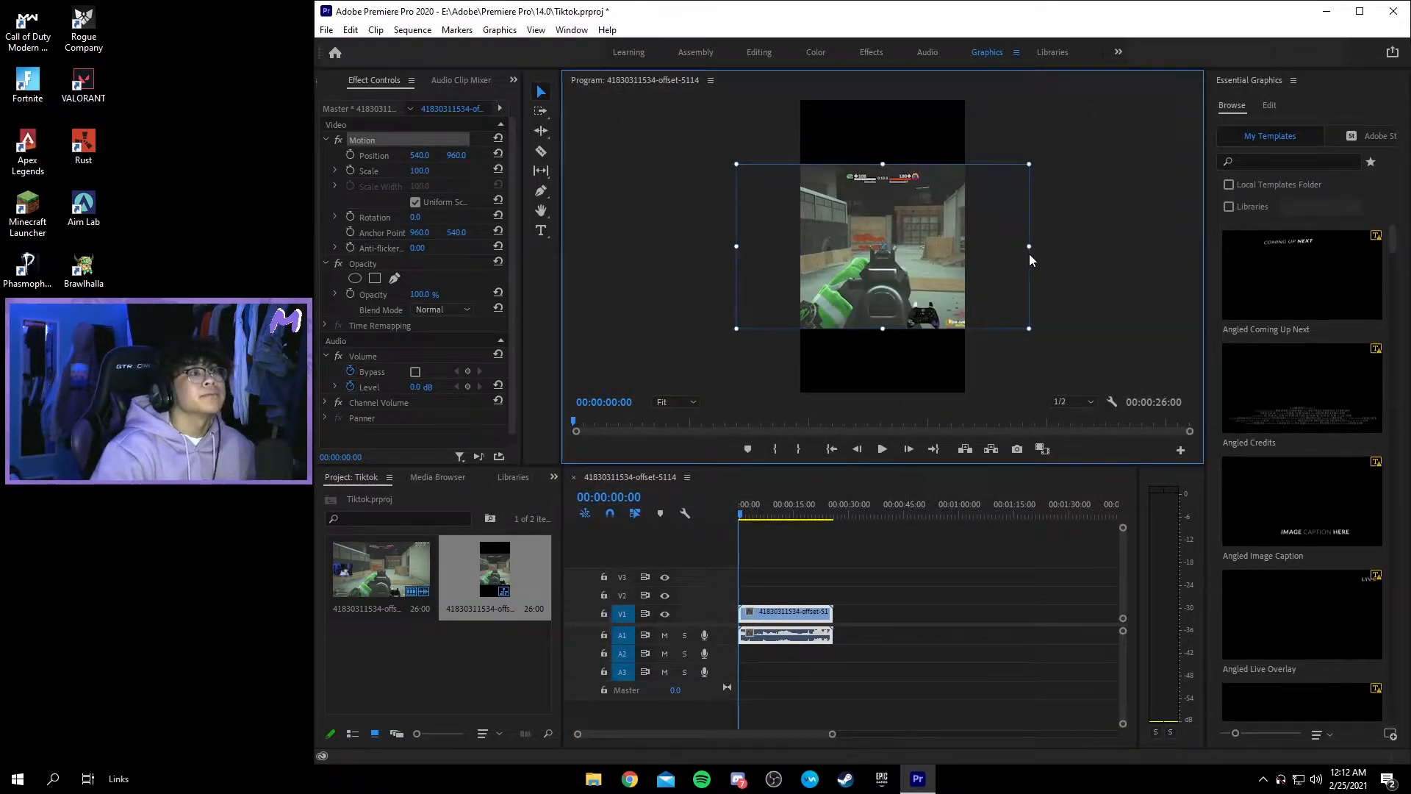
left_click(1047, 263)
left_click(920, 263)
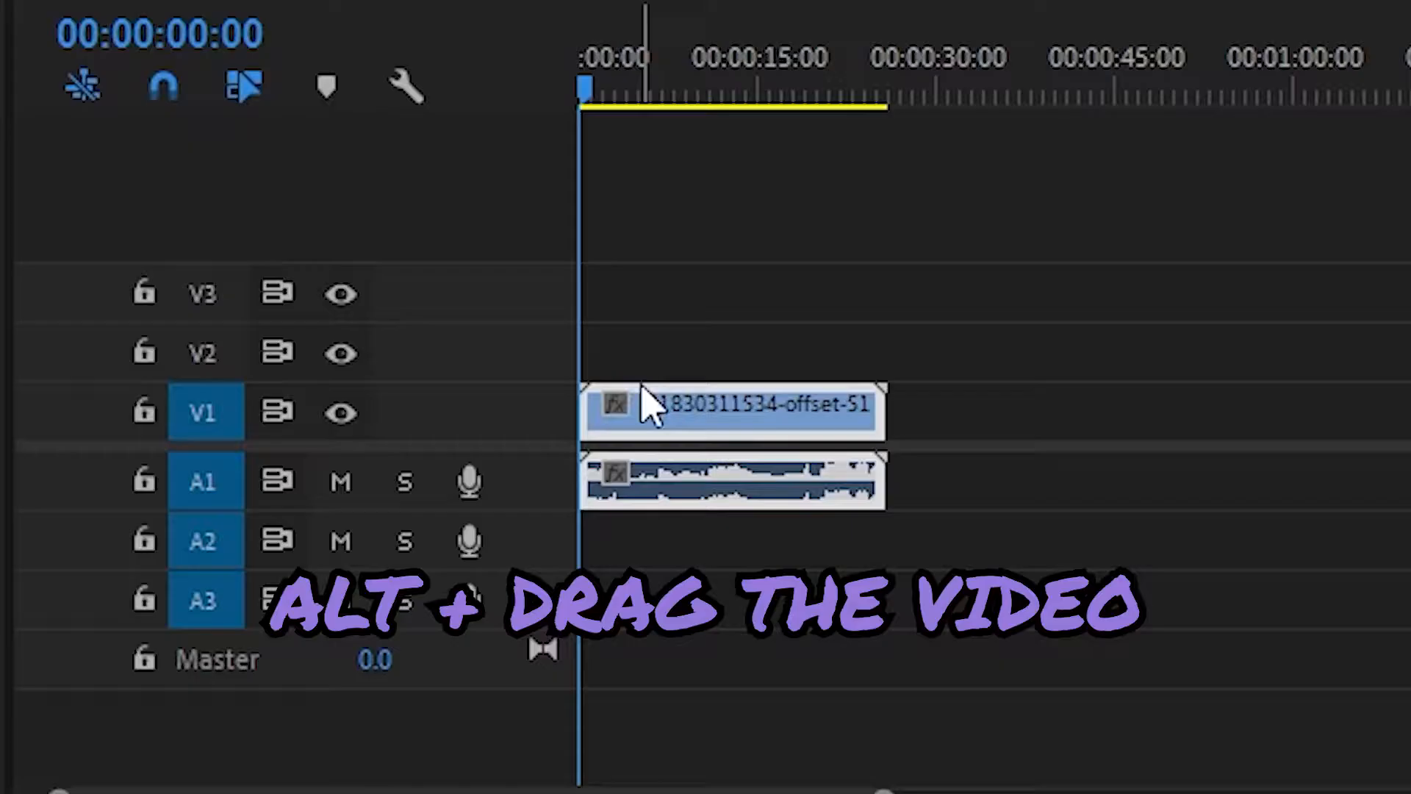
left_click_drag(759, 609, 755, 582)
left_click_drag(632, 312, 632, 311)
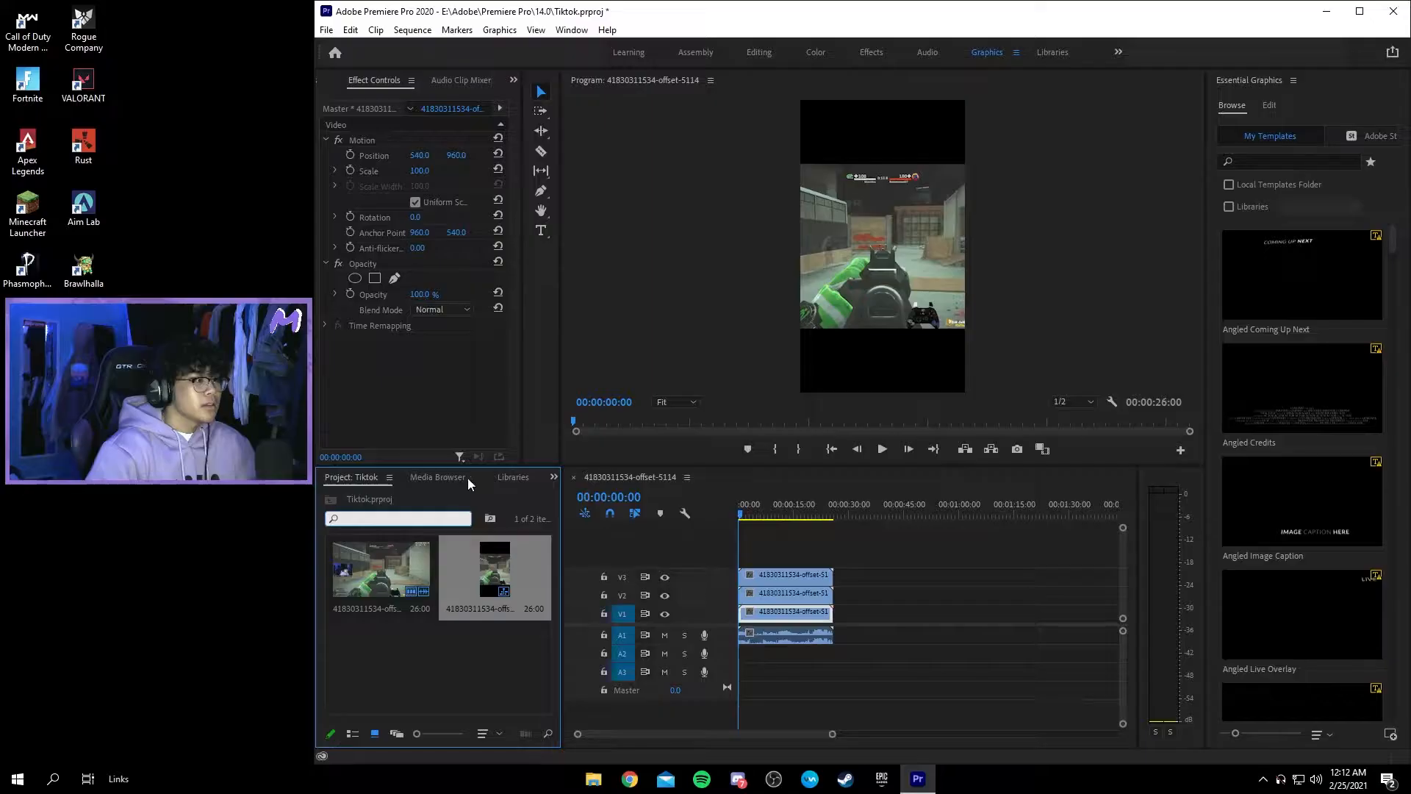
Step: Find the Camera Blur effect by searching for "camera blur" and apply it to the clip on V1
left_click(554, 476)
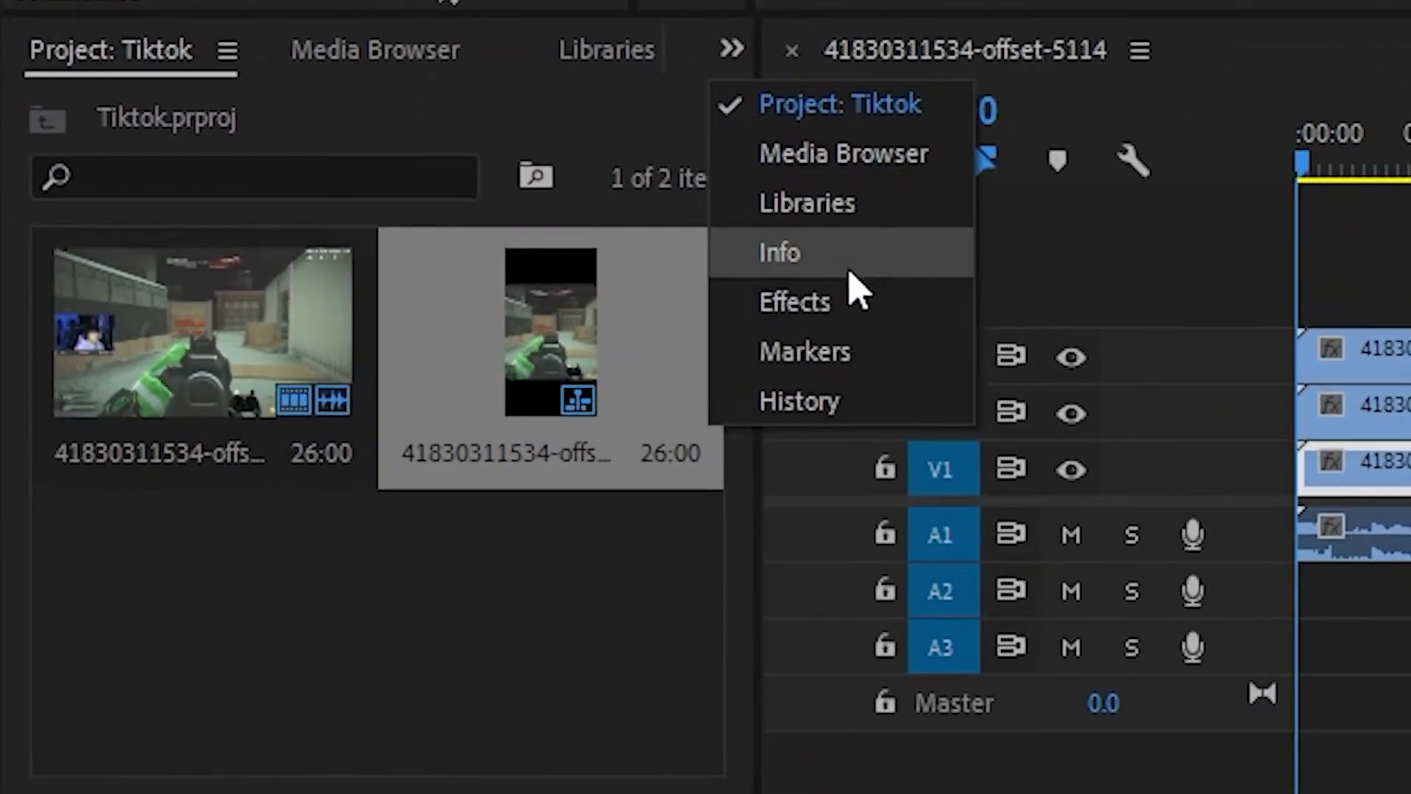
left_click(853, 305)
left_click(309, 106)
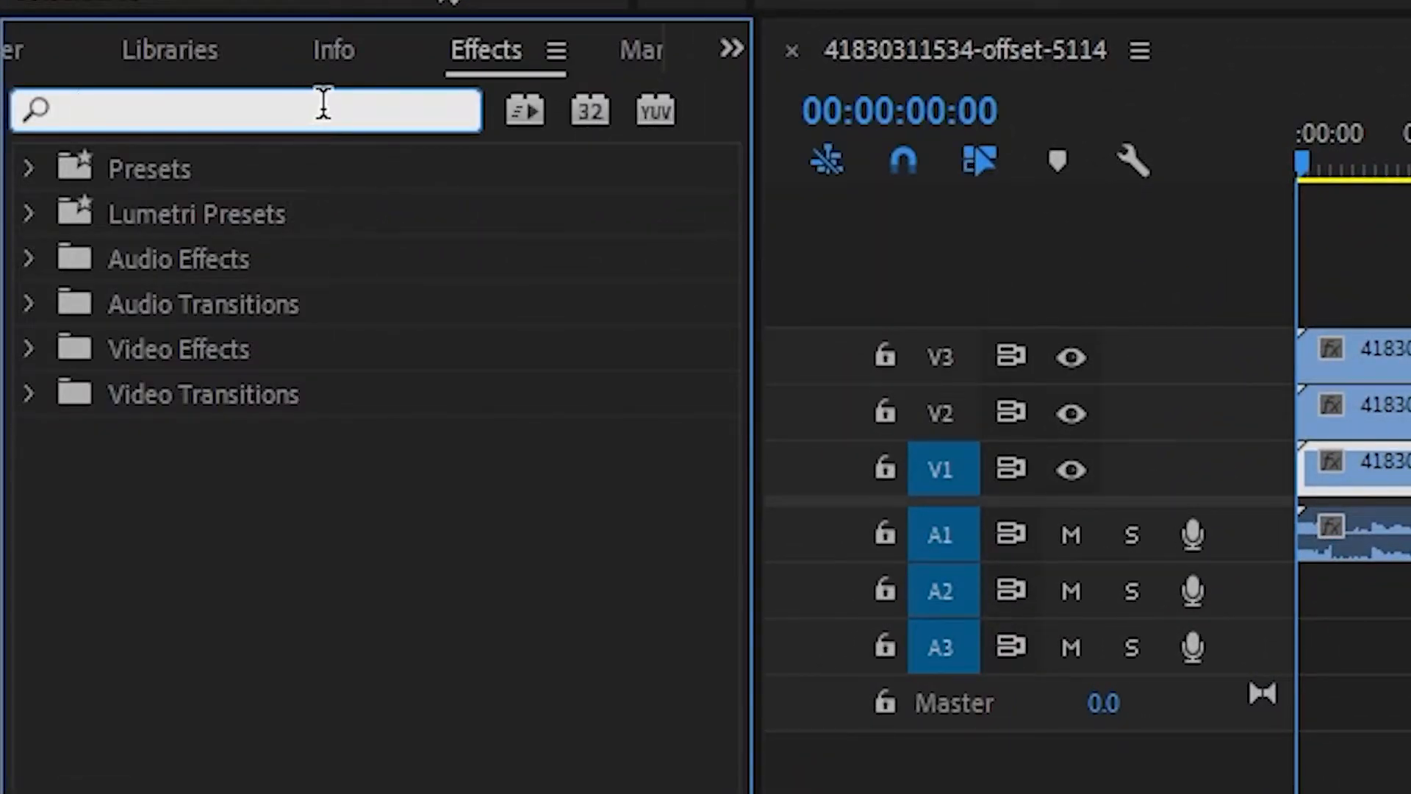
type("camera bl")
key("BackSpace")
key("BackSpace")
type("blur")
left_click_drag(227, 437, 793, 614)
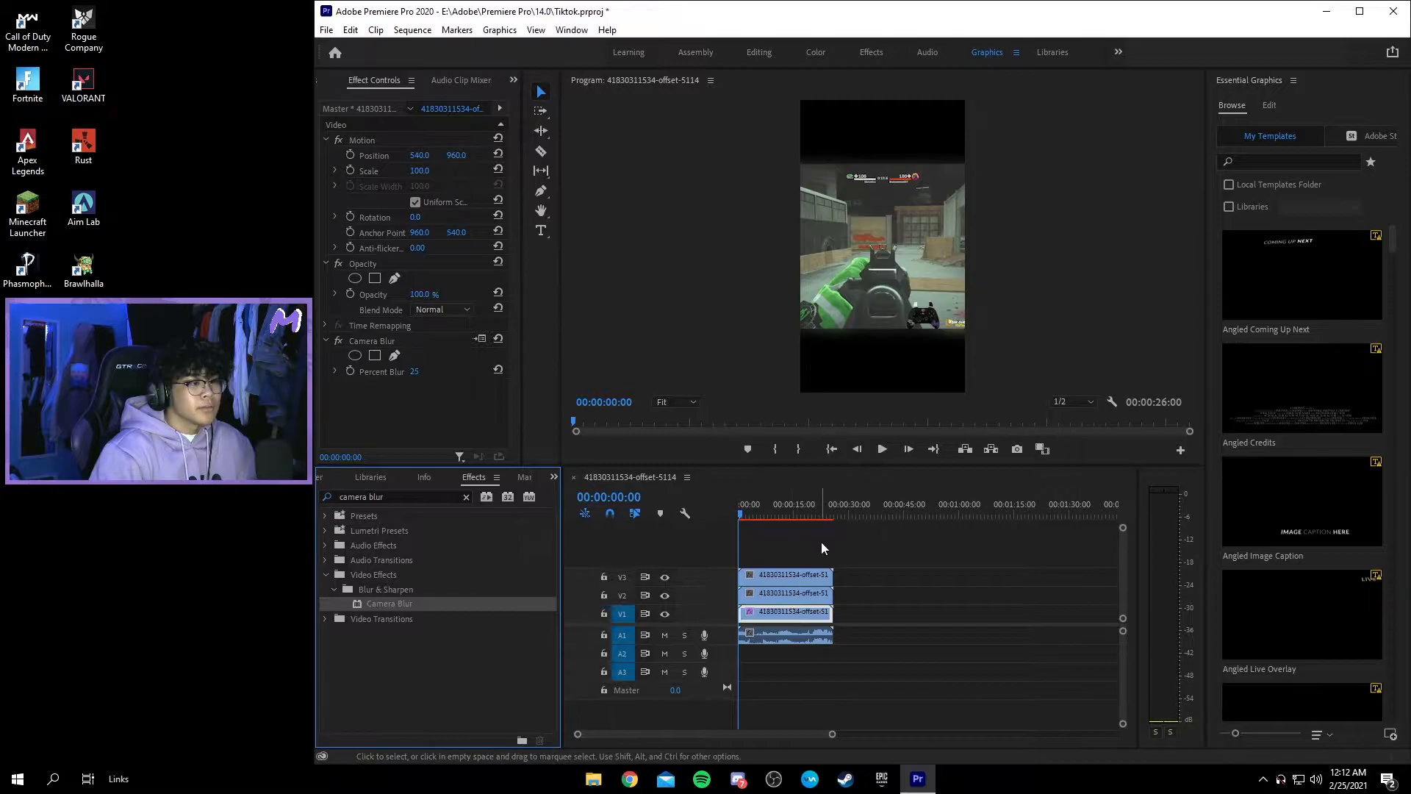
Step: Scale the blurred V1 clip up to 214 so it fills the vertical frame as a background
left_click(790, 617)
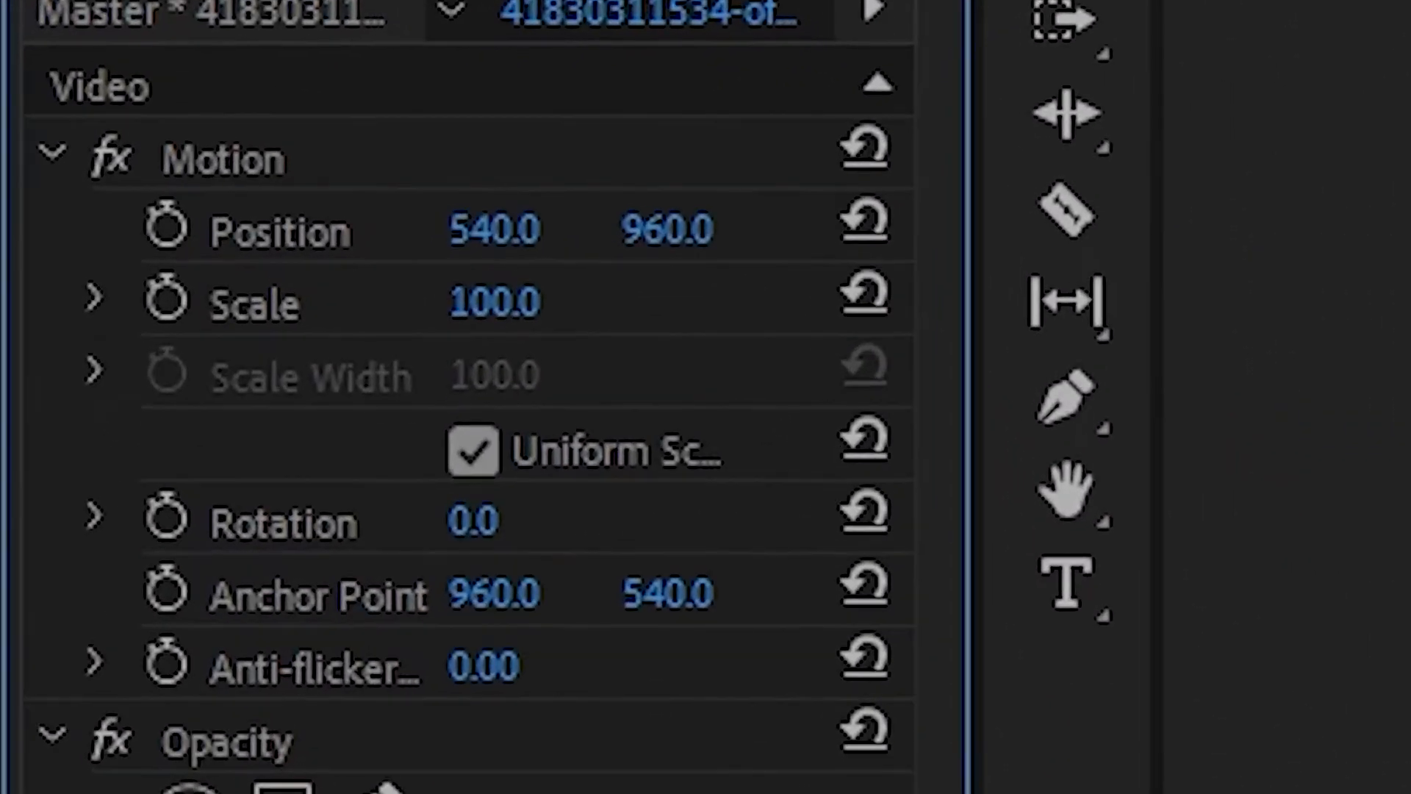
left_click_drag(421, 174, 452, 174)
left_click_drag(494, 302, 576, 294)
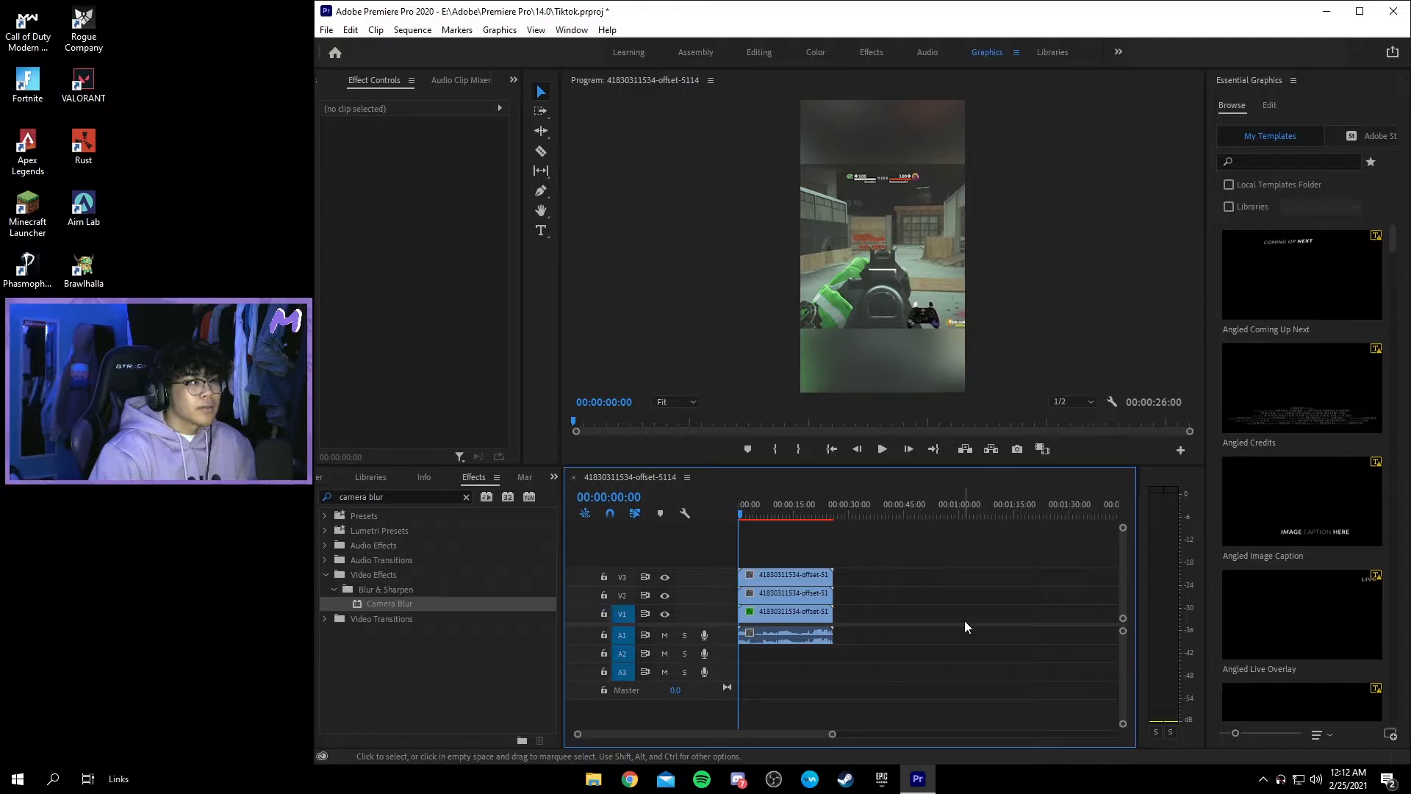
Step: Move the V3 clip to about 1441.6, 246.0 and scale it to about 171 to place the webcam in the frame's upper-left area
left_click(801, 584)
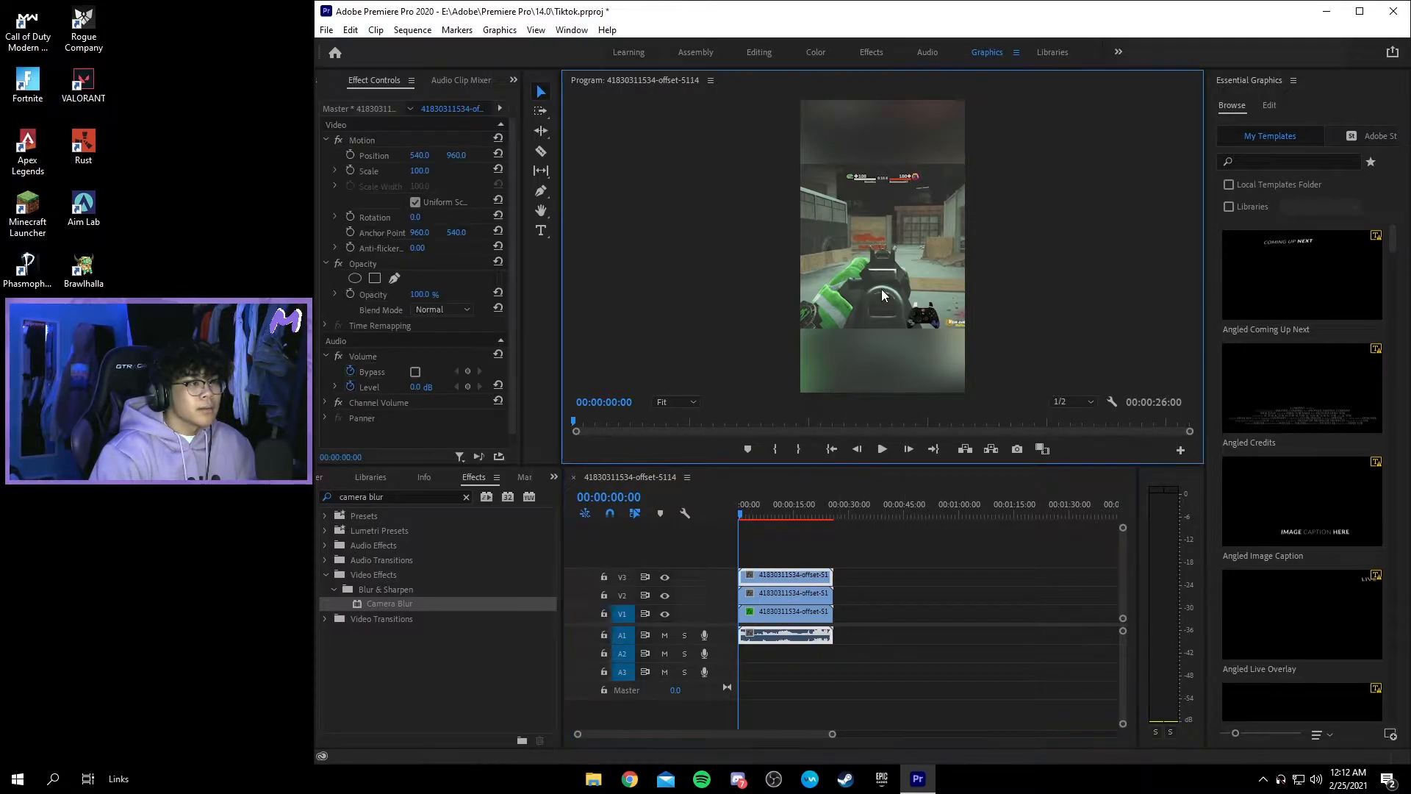
left_click(873, 296)
left_click_drag(838, 288, 999, 229)
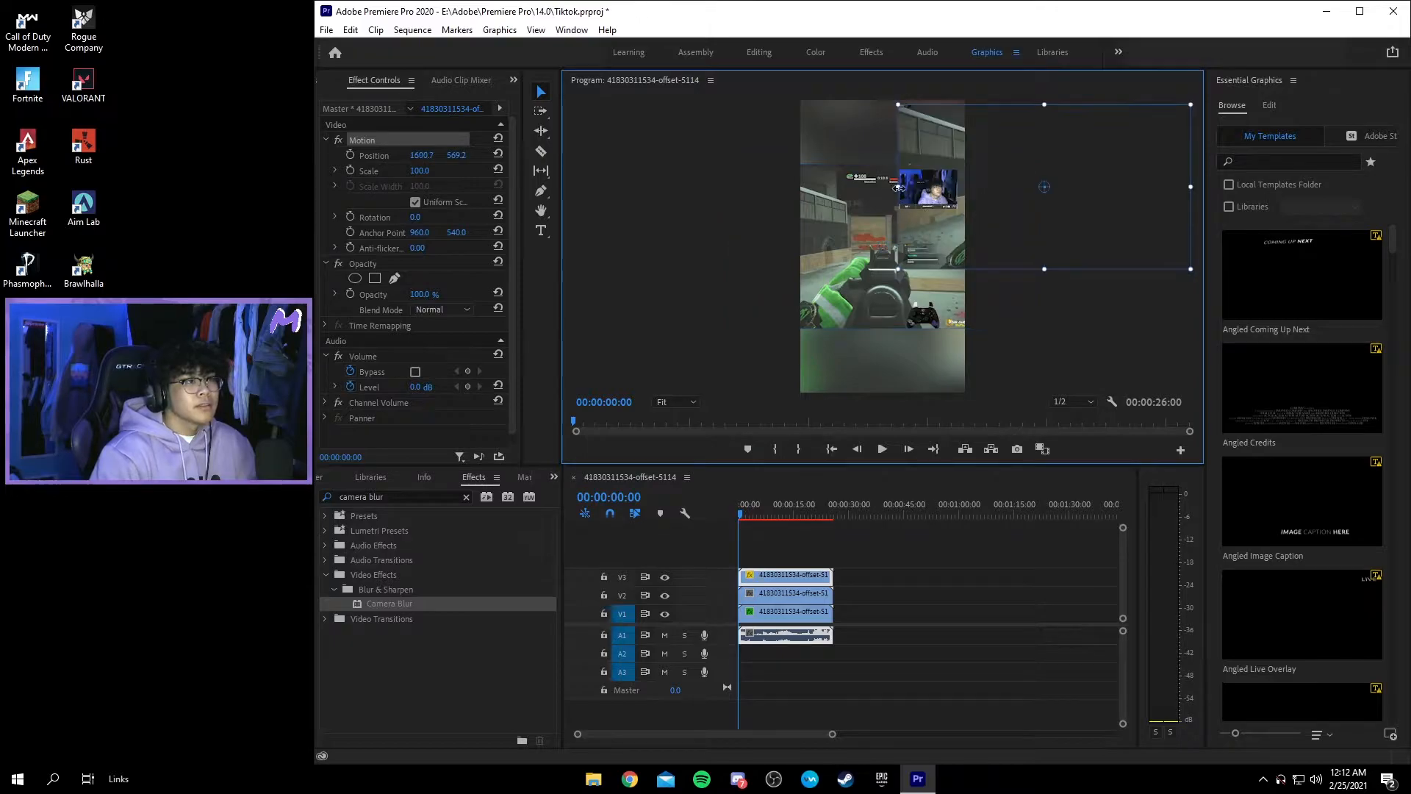
left_click_drag(897, 188, 870, 129)
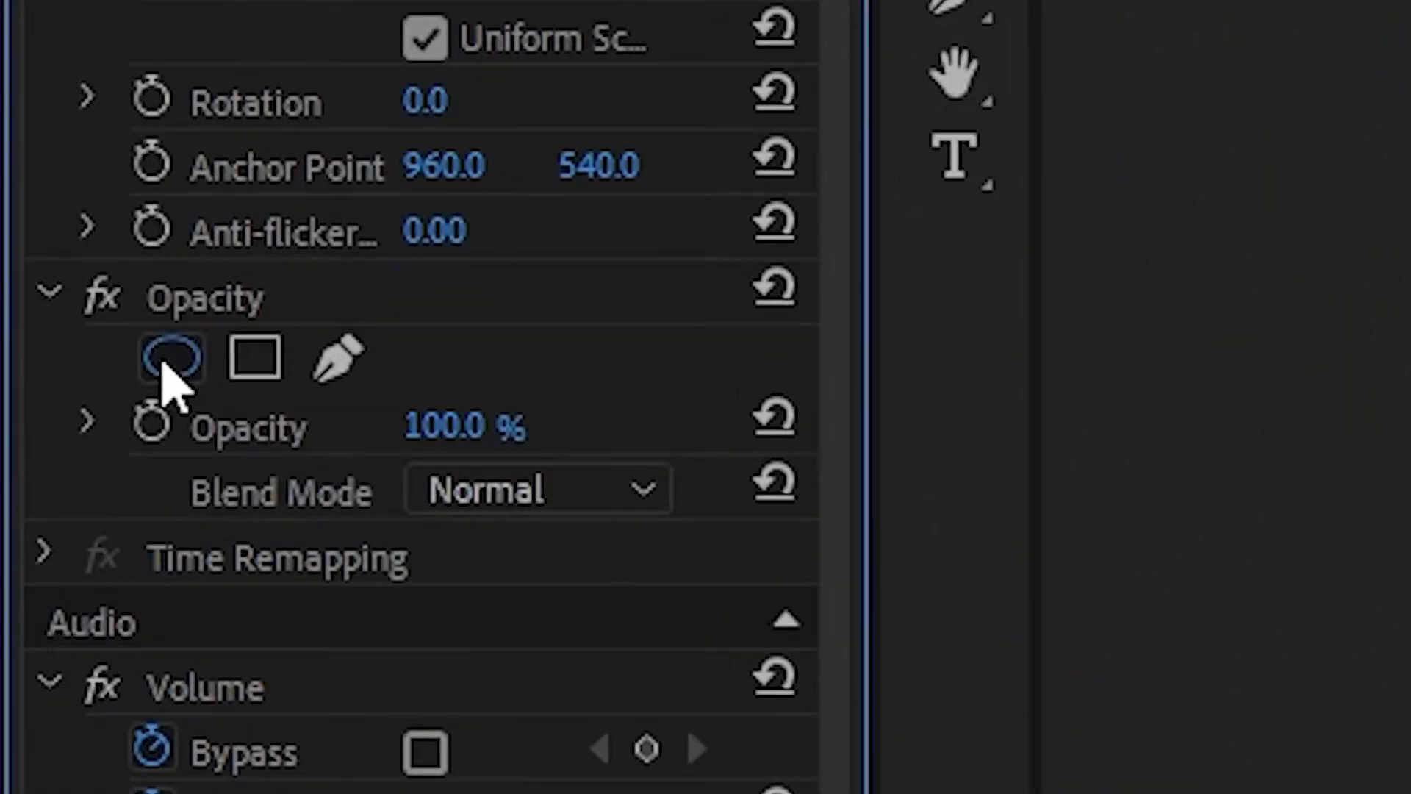
Step: Add an elliptical opacity mask to the V3 clip and shape it closely around the streamer's face
left_click(163, 366)
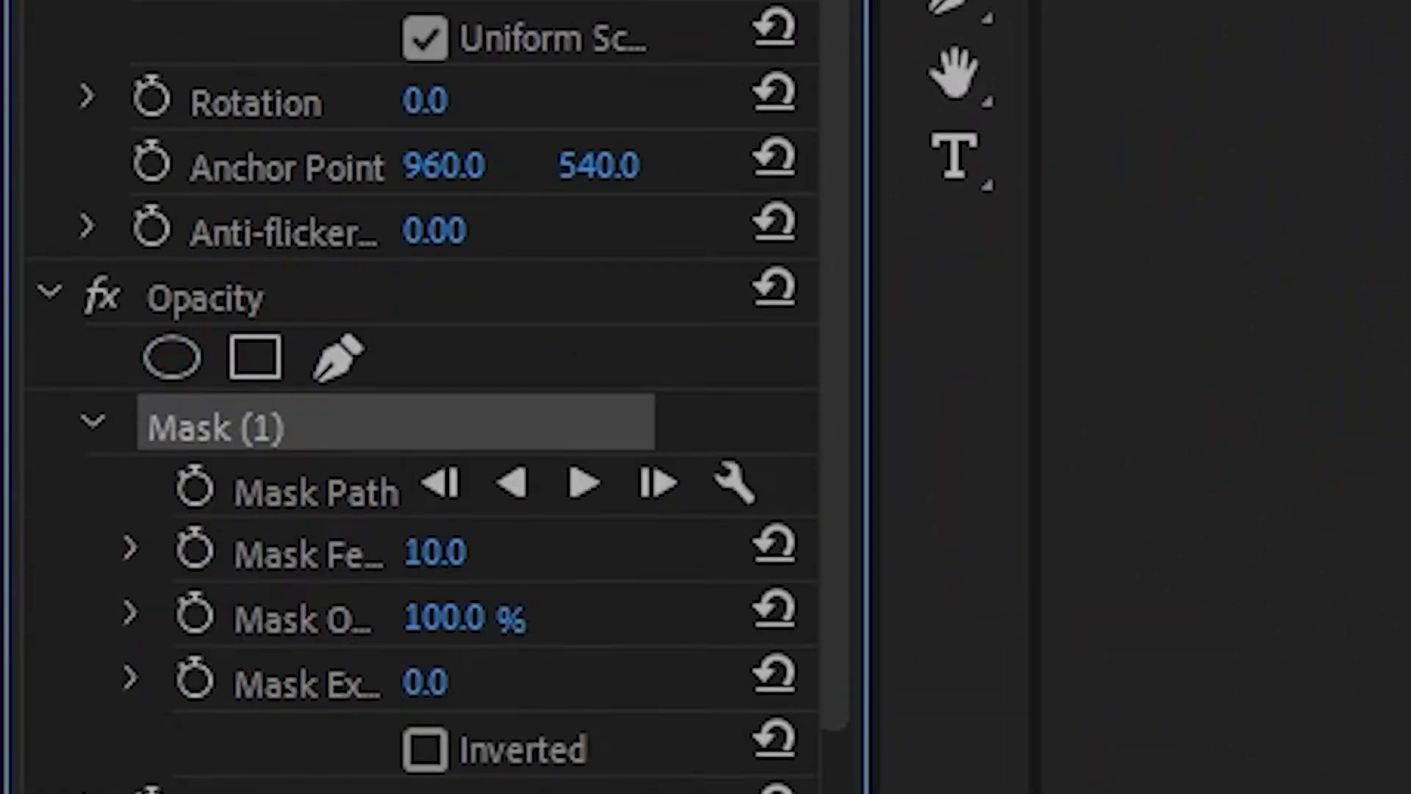
left_click_drag(1027, 148, 840, 200)
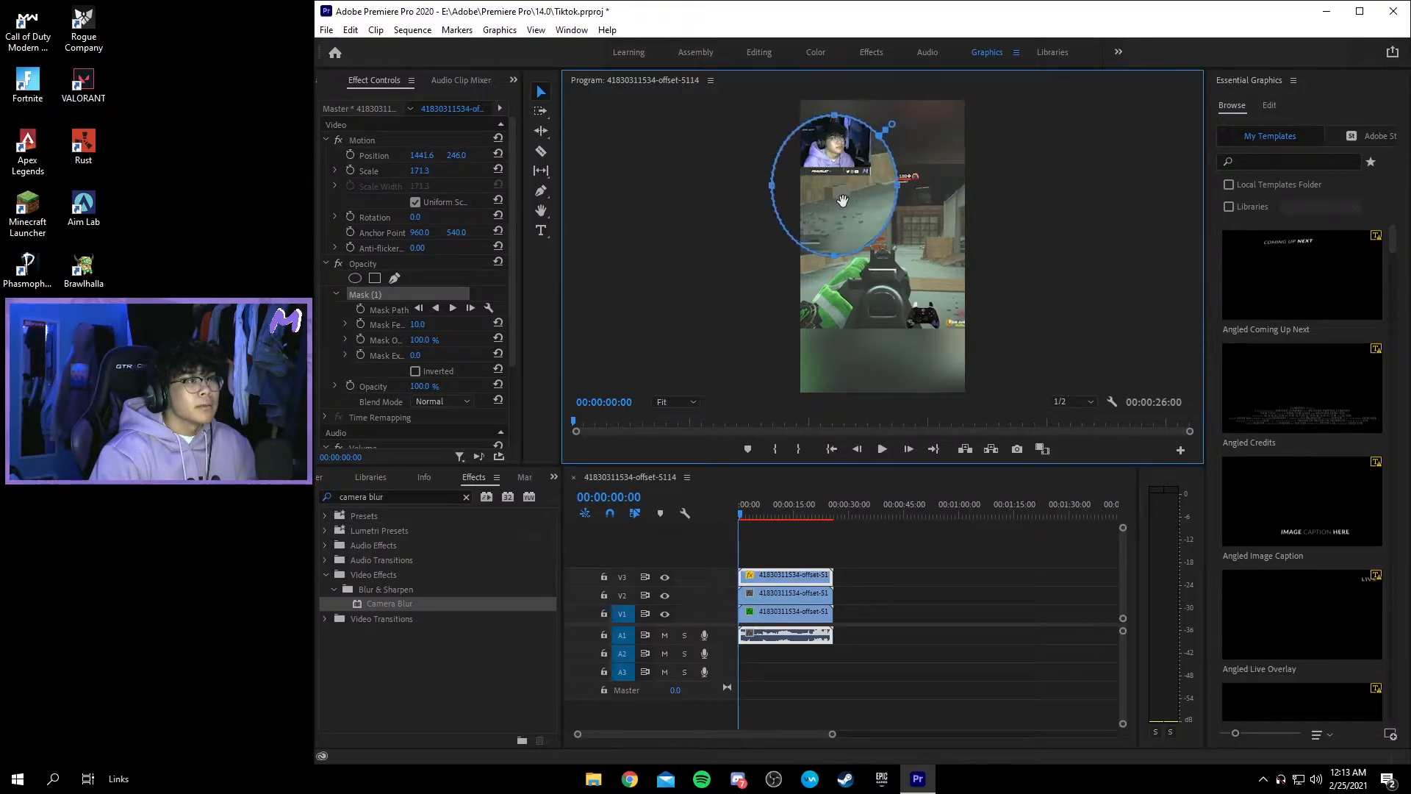
left_click_drag(830, 257, 863, 144)
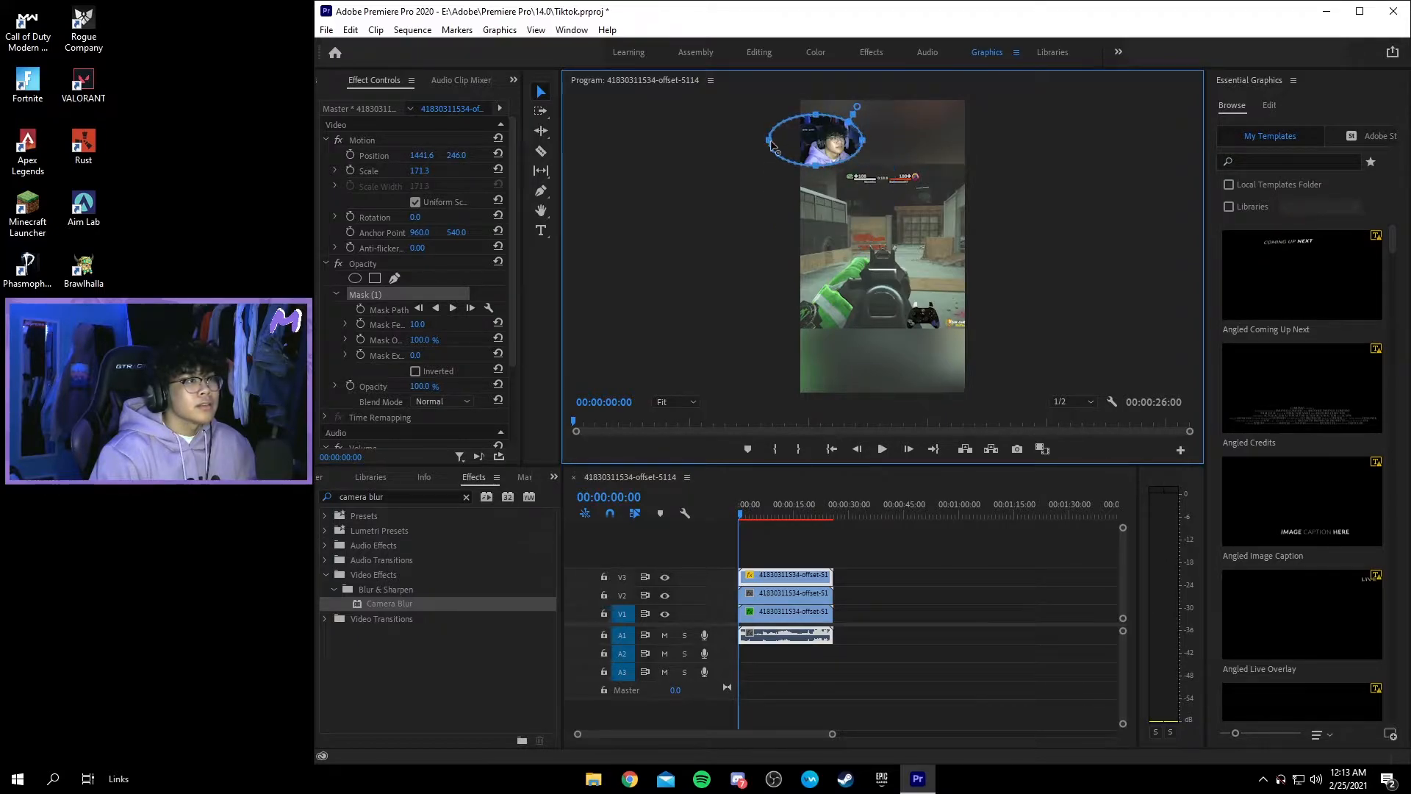
Step: Scale the gameplay clip on V2 down to about 96.5
left_click(906, 276)
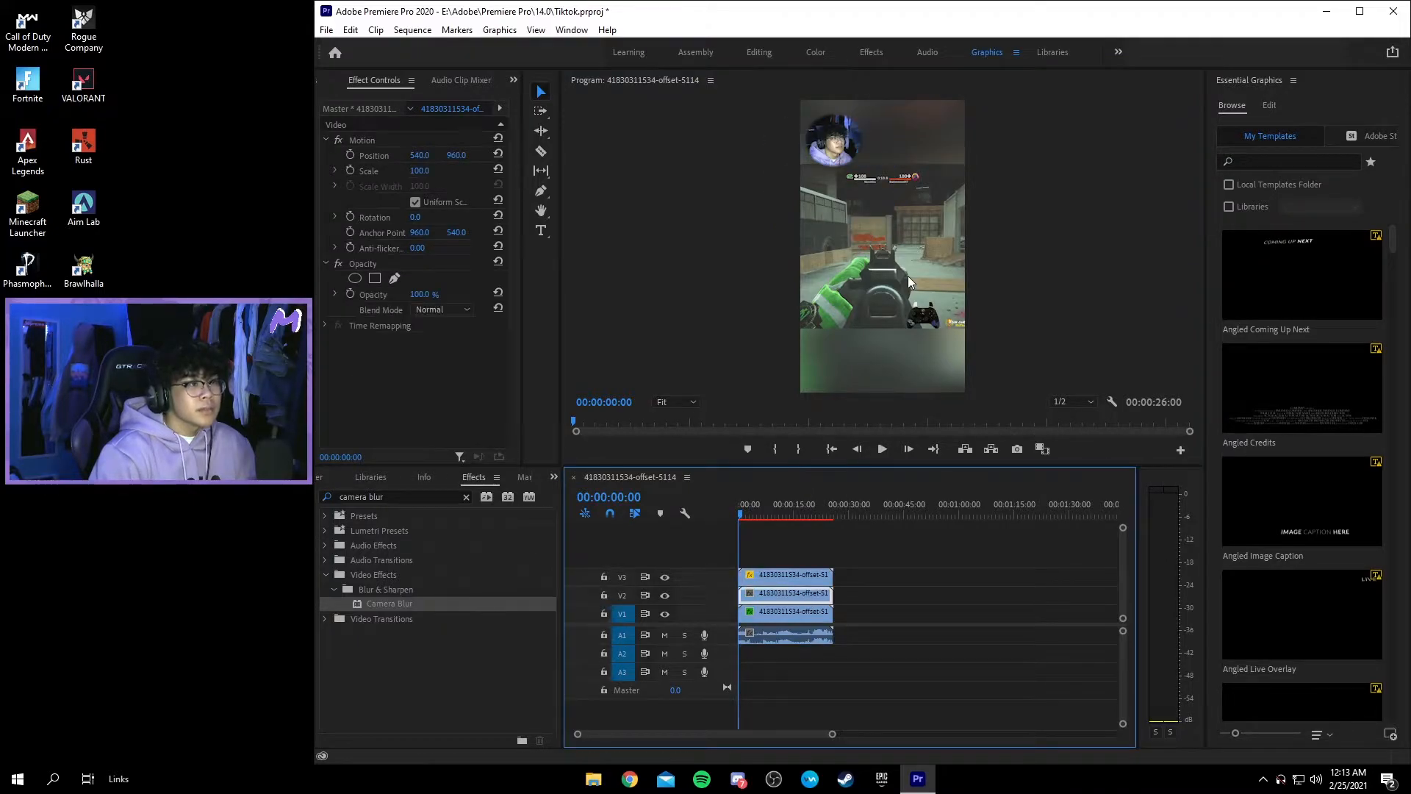
left_click(902, 300)
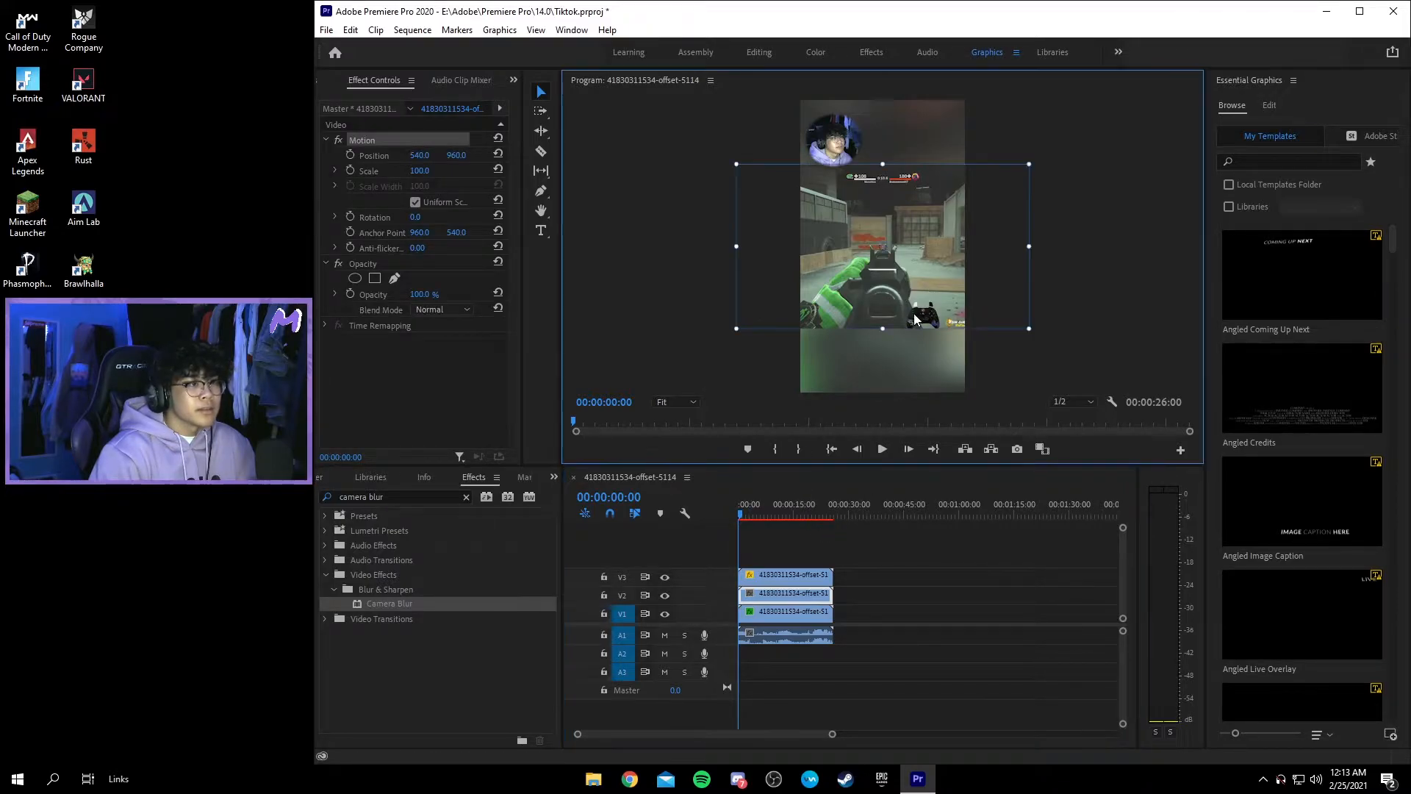
mouse_move(1029, 246)
left_mouse_down()
mouse_move(1005, 247)
mouse_move(1023, 248)
left_mouse_up()
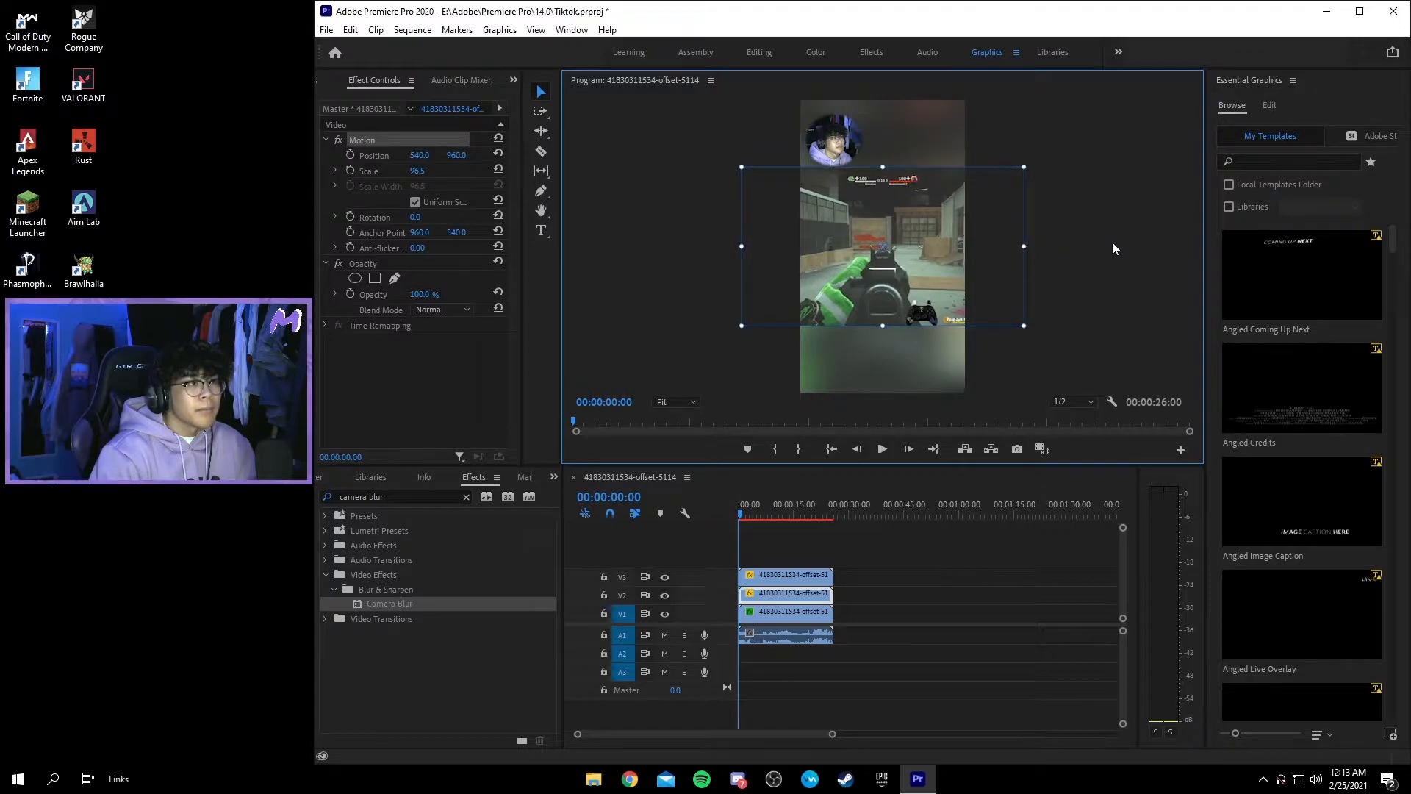
Step: Reduce the masked webcam clip on V3 to a scale of about 155.7 in the frame's upper-left corner
left_click(834, 141)
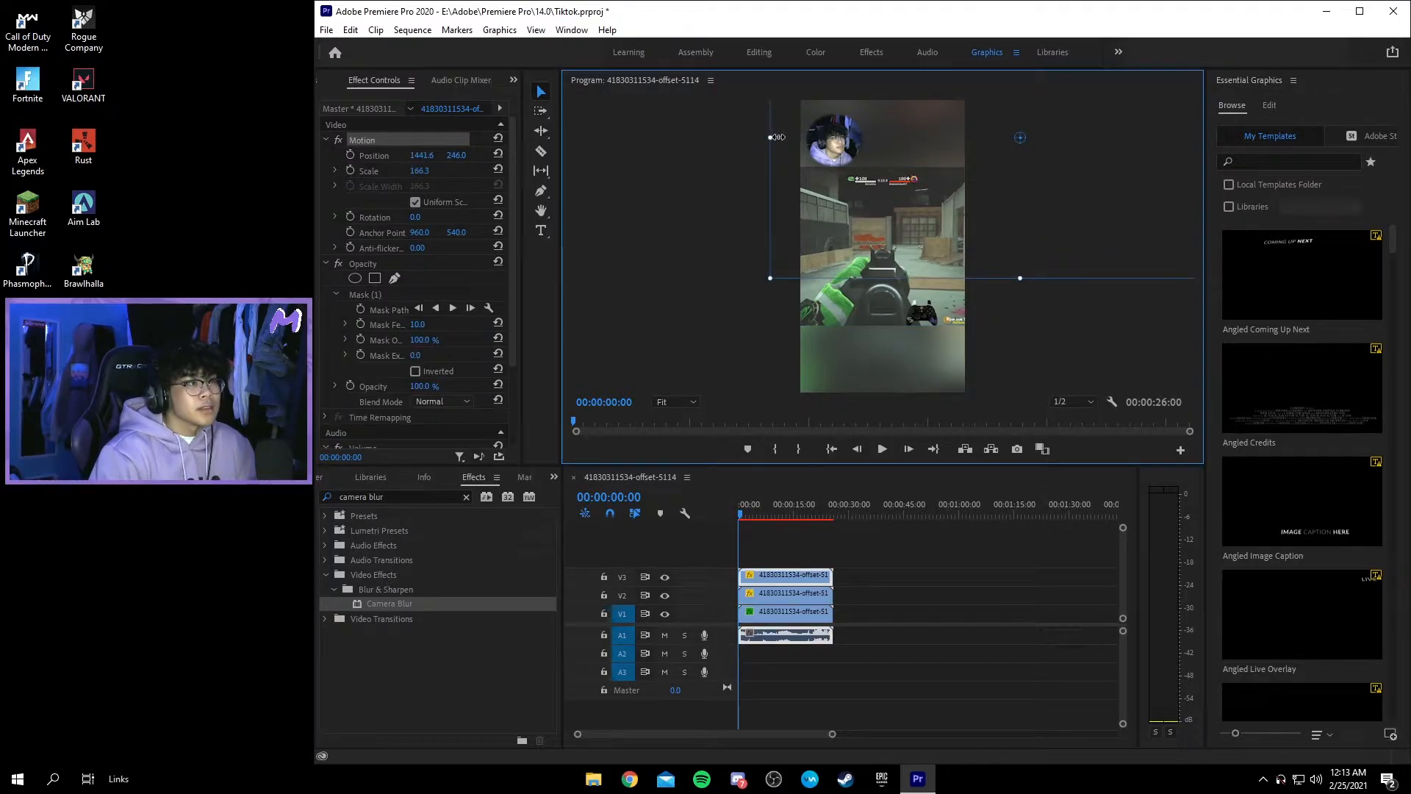
left_click_drag(770, 137, 835, 138)
left_click(1057, 367)
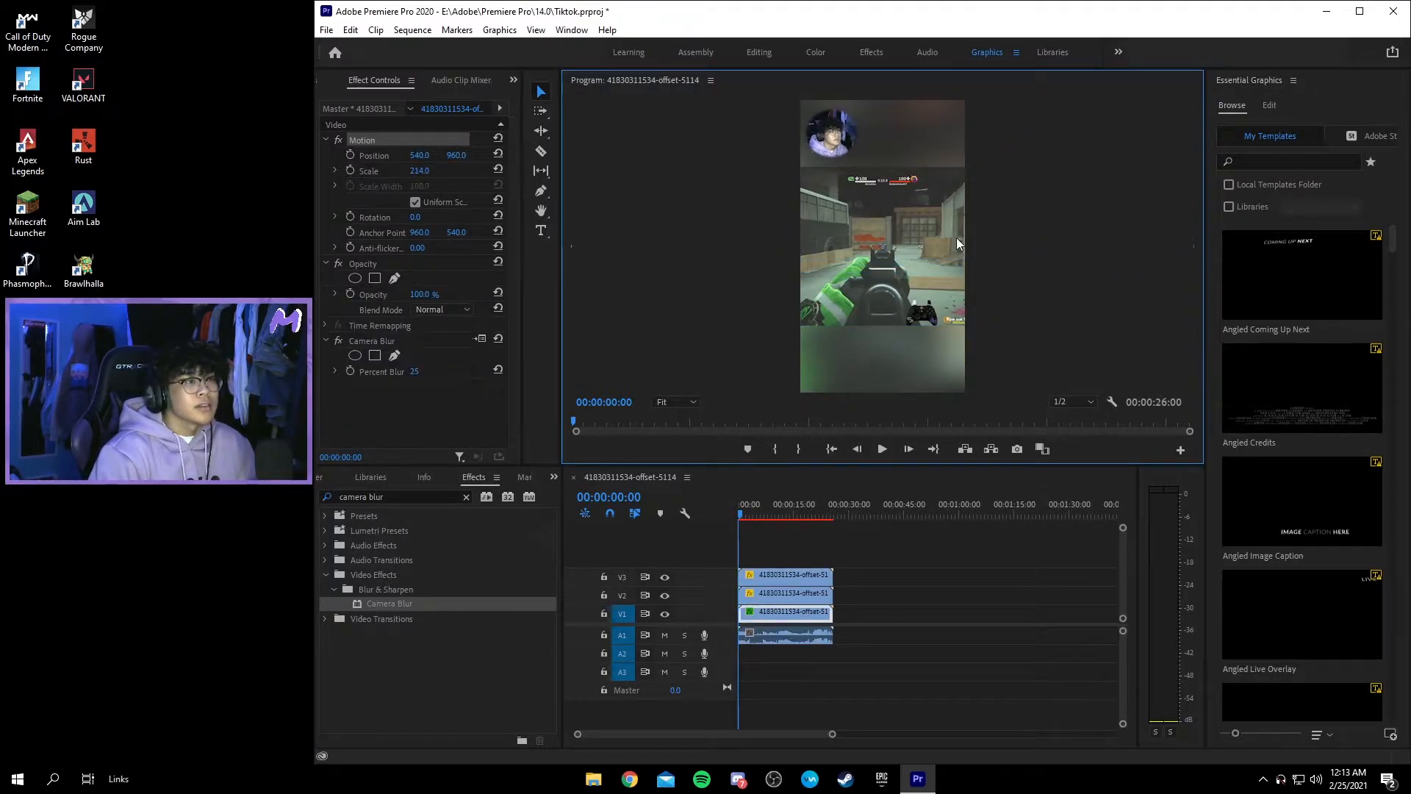
Step: Move the trimmed clips on all tracks together to the start of the timeline at 00:00
left_click(901, 565)
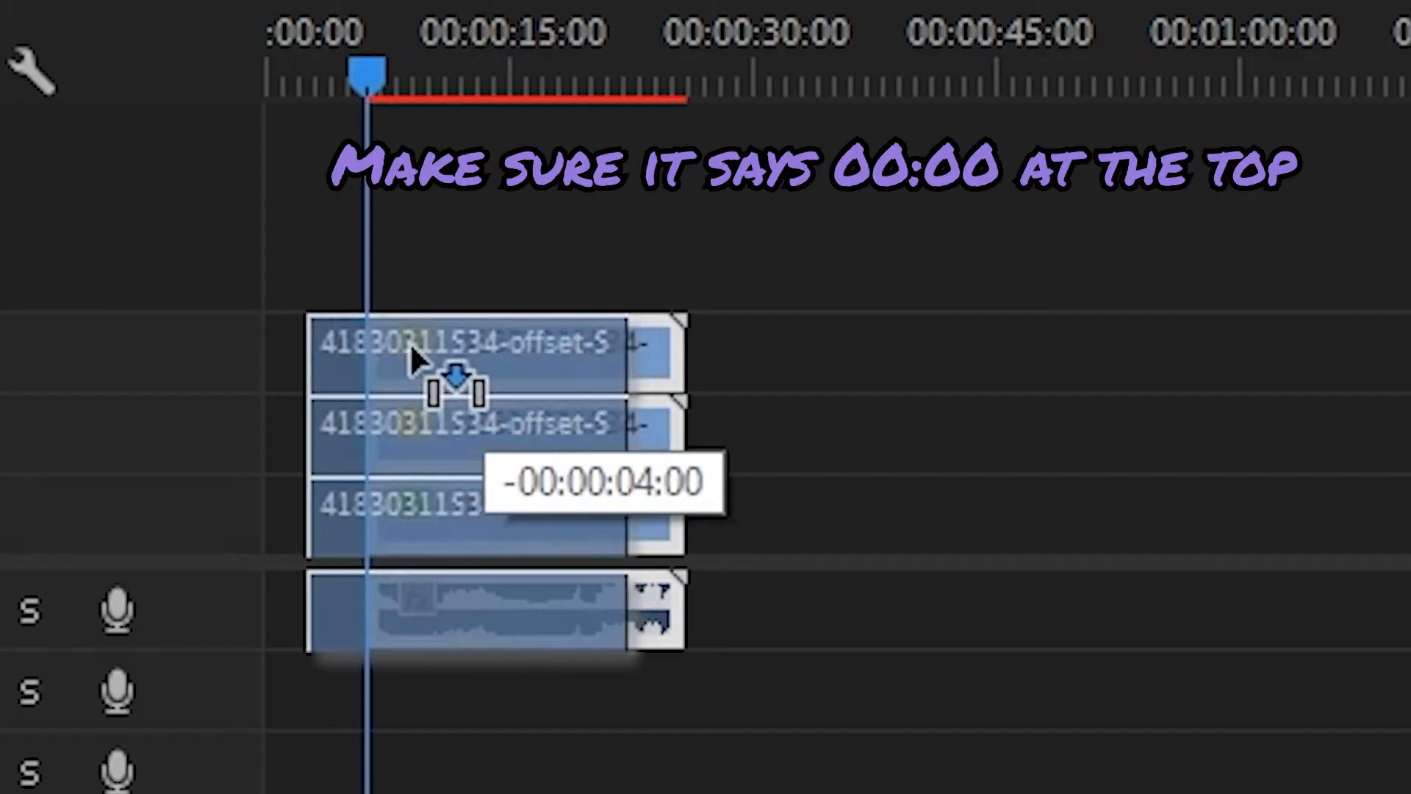
left_click_drag(771, 574, 753, 571)
left_click(747, 511)
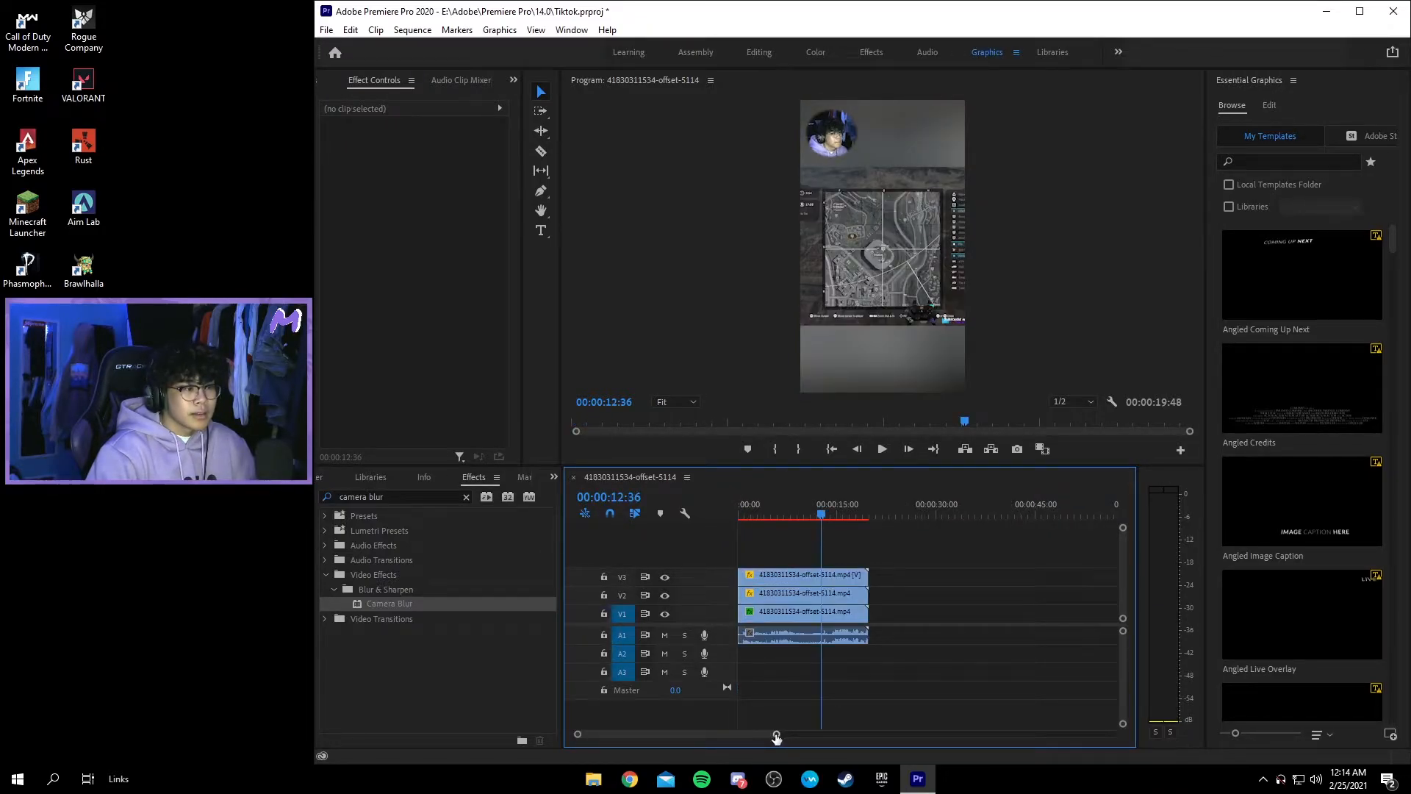
Step: Play the sequence from its beginning to review the vertical layout and its sound
left_click_drag(776, 736, 718, 734)
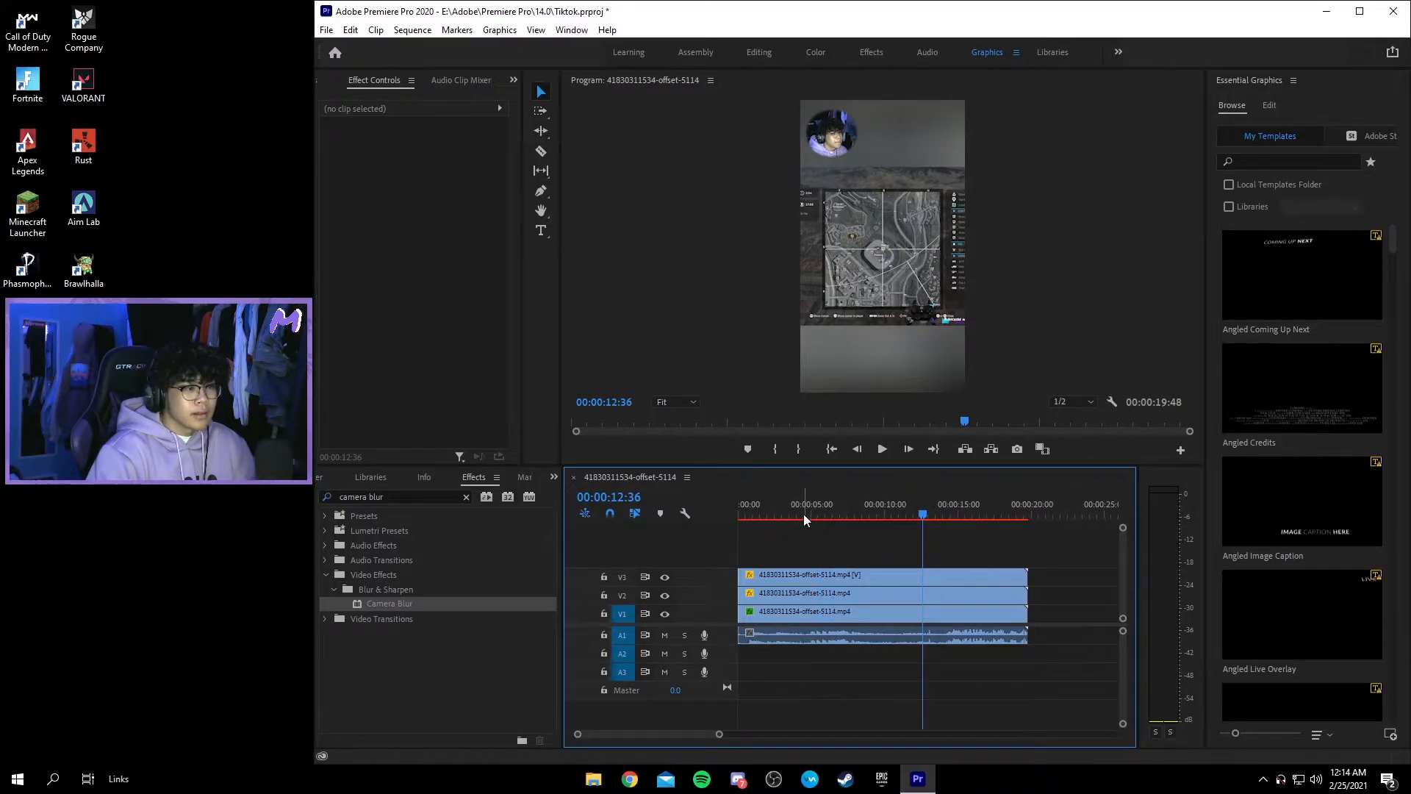
left_click_drag(804, 513, 682, 513)
left_click(882, 448)
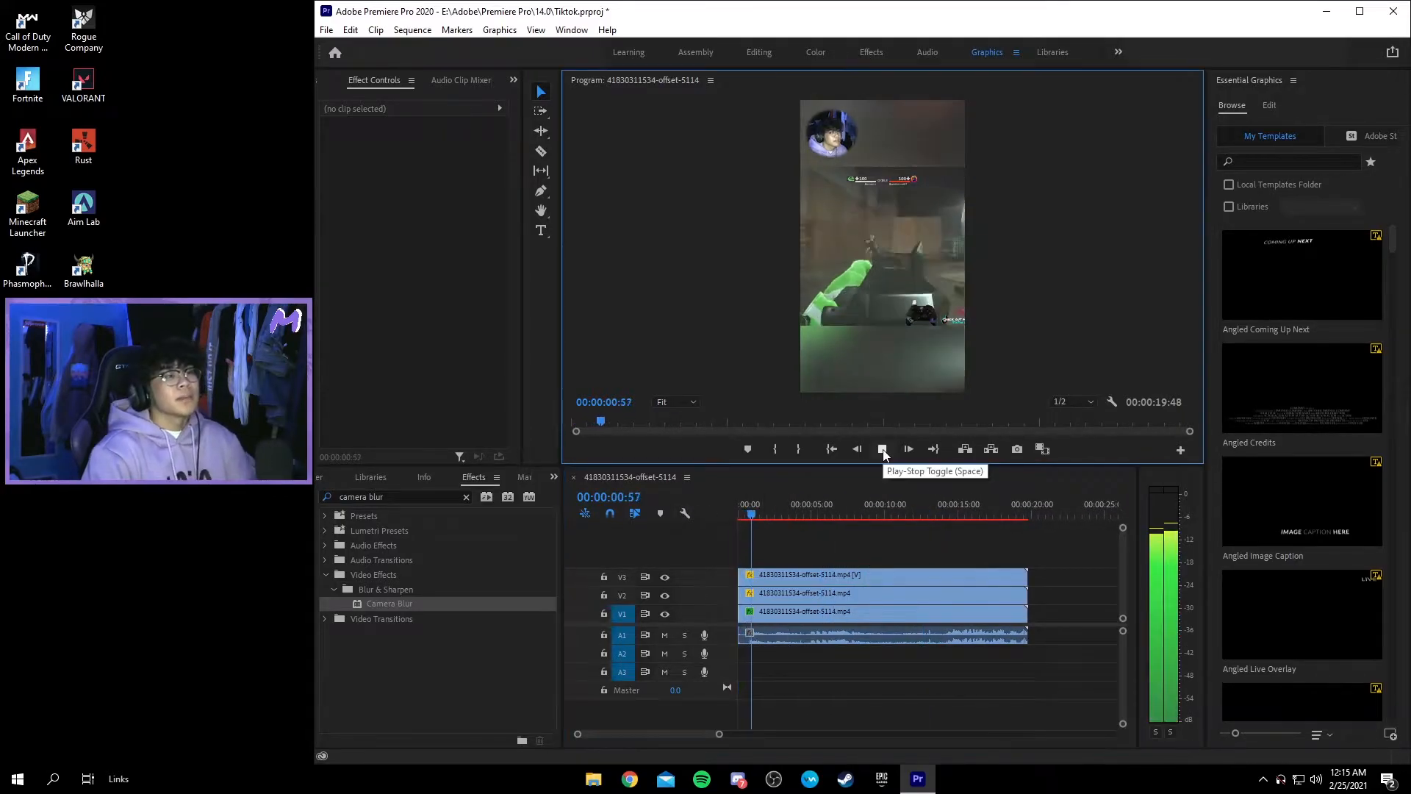
Step: Adjust the audio level of the clip on track A1
left_click(868, 632)
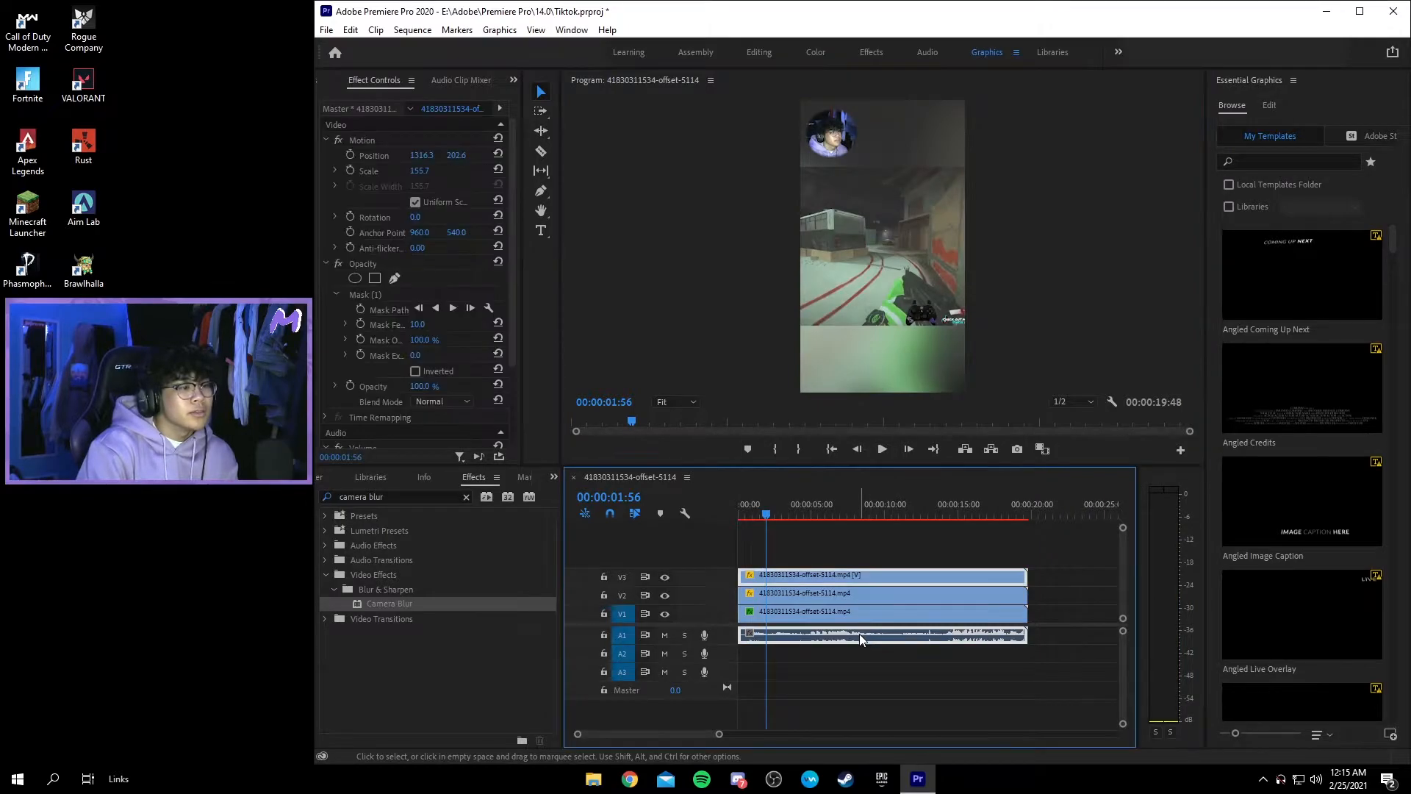
right_click(858, 634)
left_click(951, 440)
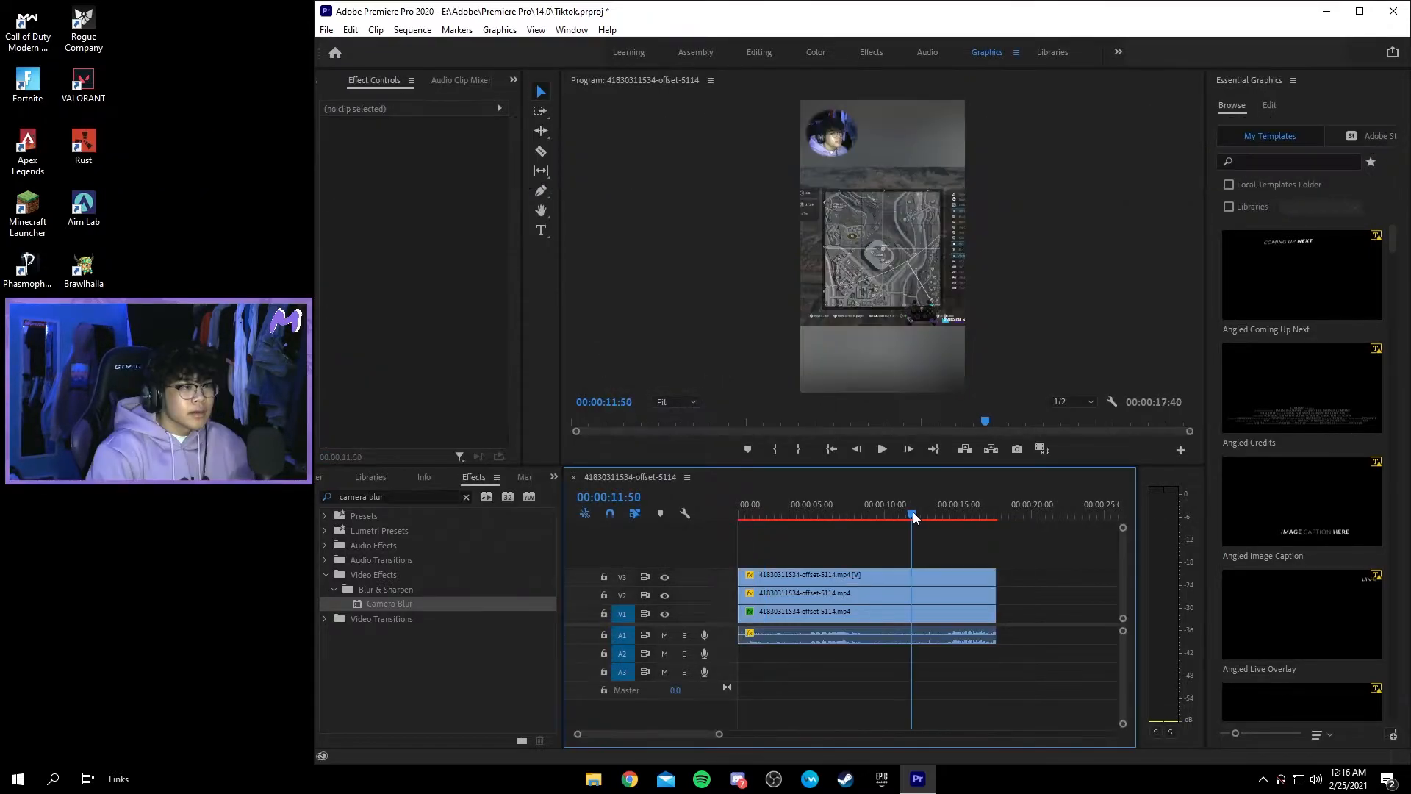
Step: Unlink the audio on track A1 from the video clips in the sequence
left_click_drag(914, 509, 887, 504)
left_click(904, 637)
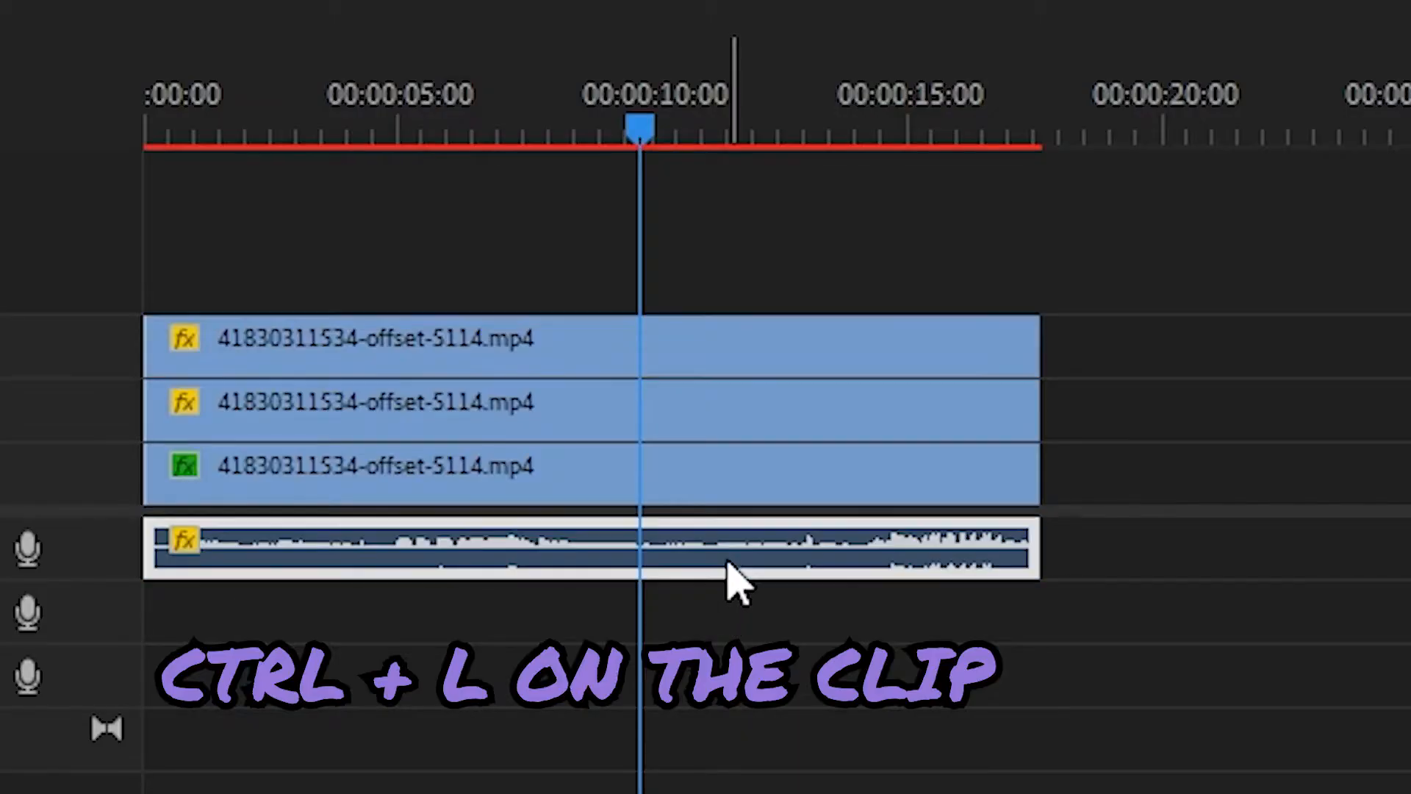
left_click(903, 582)
Step: Split the gameplay clip on V2 at about 12.8 and 14.8 seconds to isolate its middle section
left_click(717, 455)
left_click(734, 308)
left_click(762, 362)
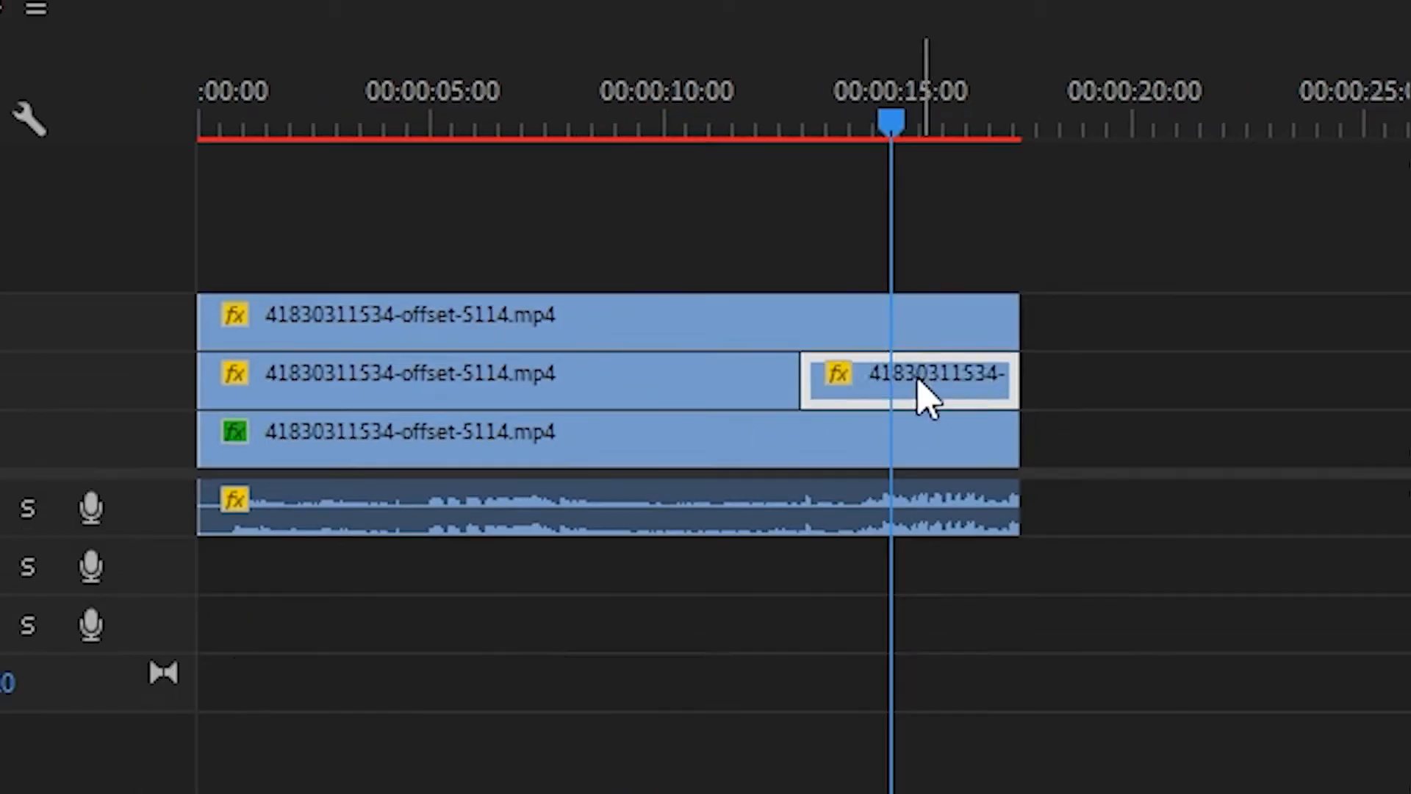
key("ctrl+k")
left_click(850, 404)
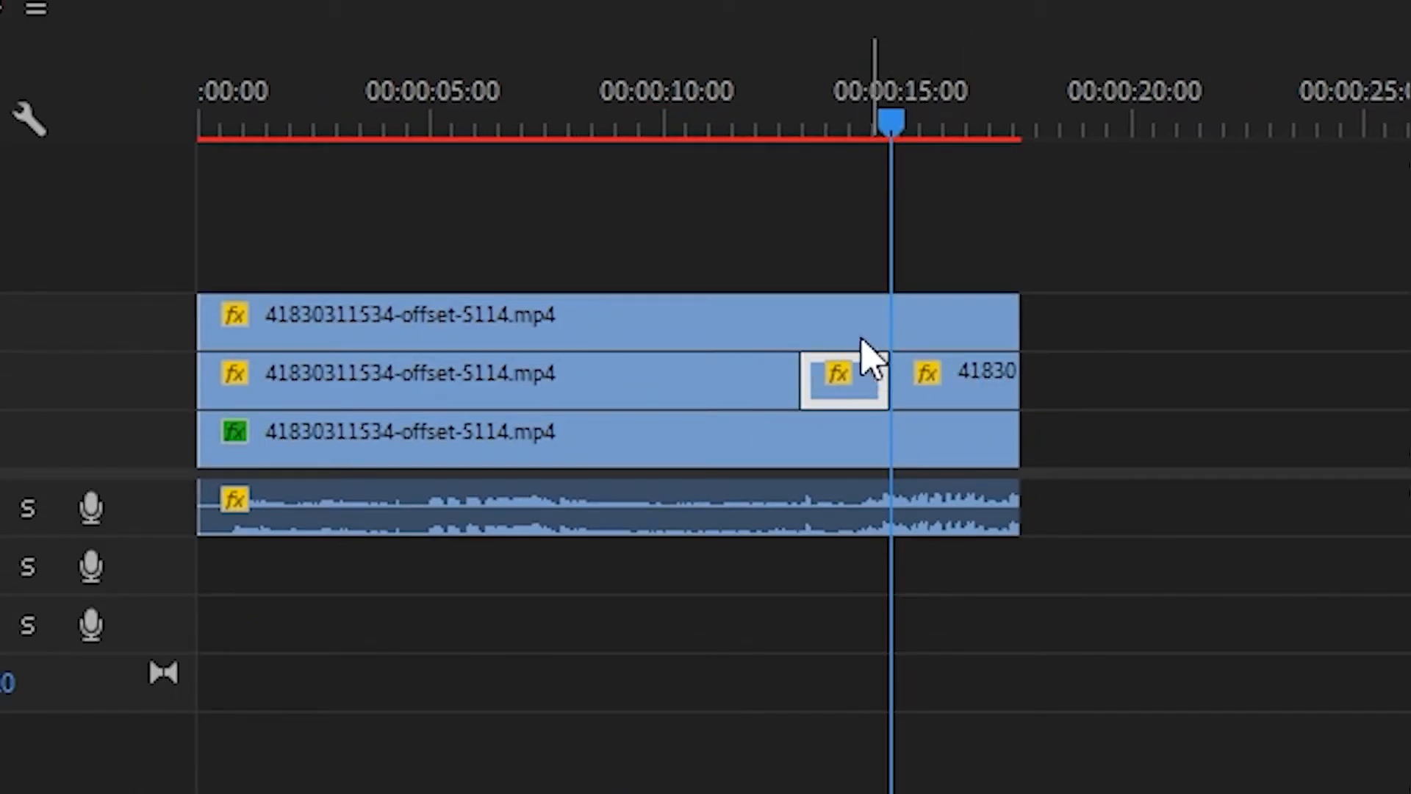
Step: Cut out the V3 webcam clip's section between about 12.8 and 14.8 seconds, matching the V2 cuts
left_click(866, 323)
left_click(838, 111)
key("ctrl+k")
left_click(829, 323)
left_click_drag(832, 324, 892, 316)
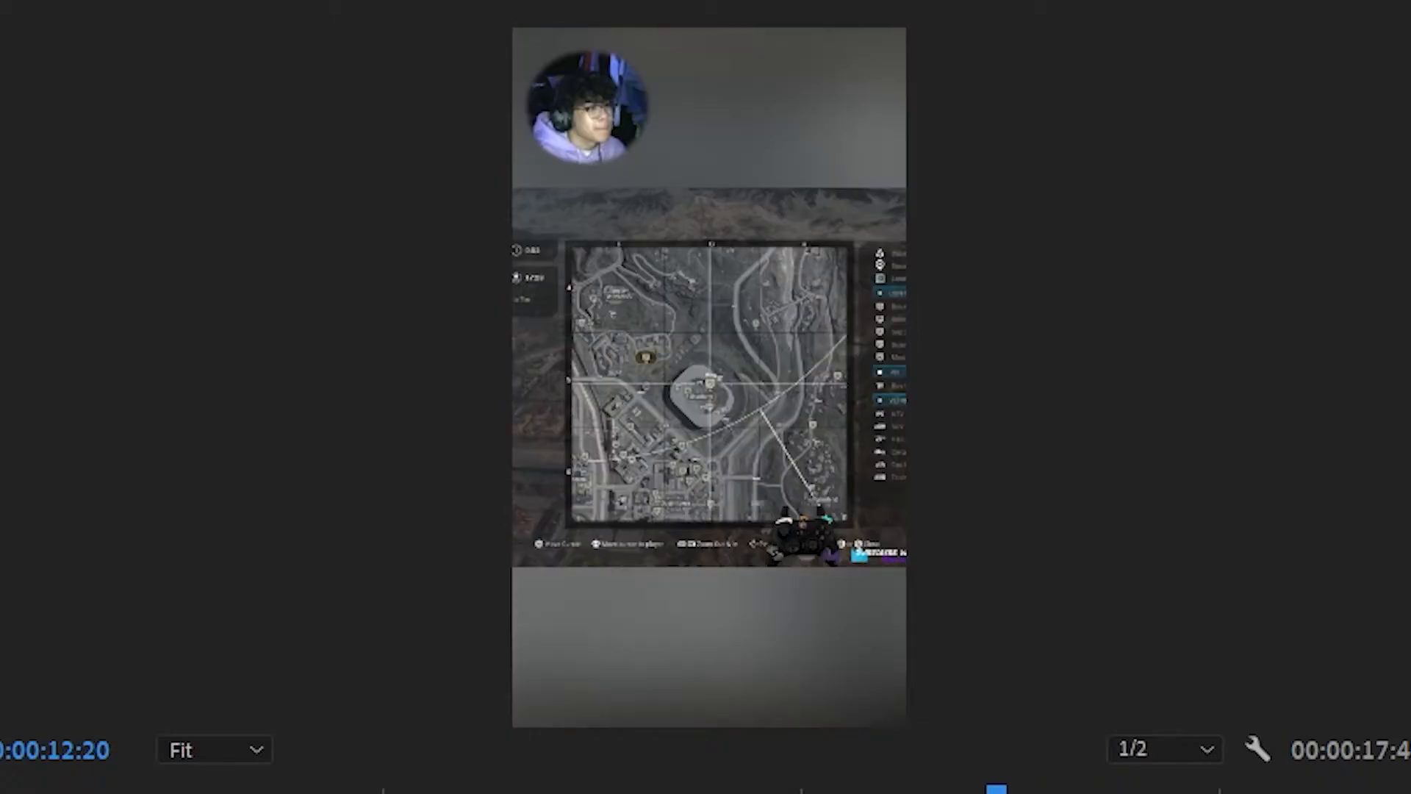
Step: Enlarge the isolated middle section of the V2 gameplay clip until it fills the whole vertical frame
left_click(818, 363)
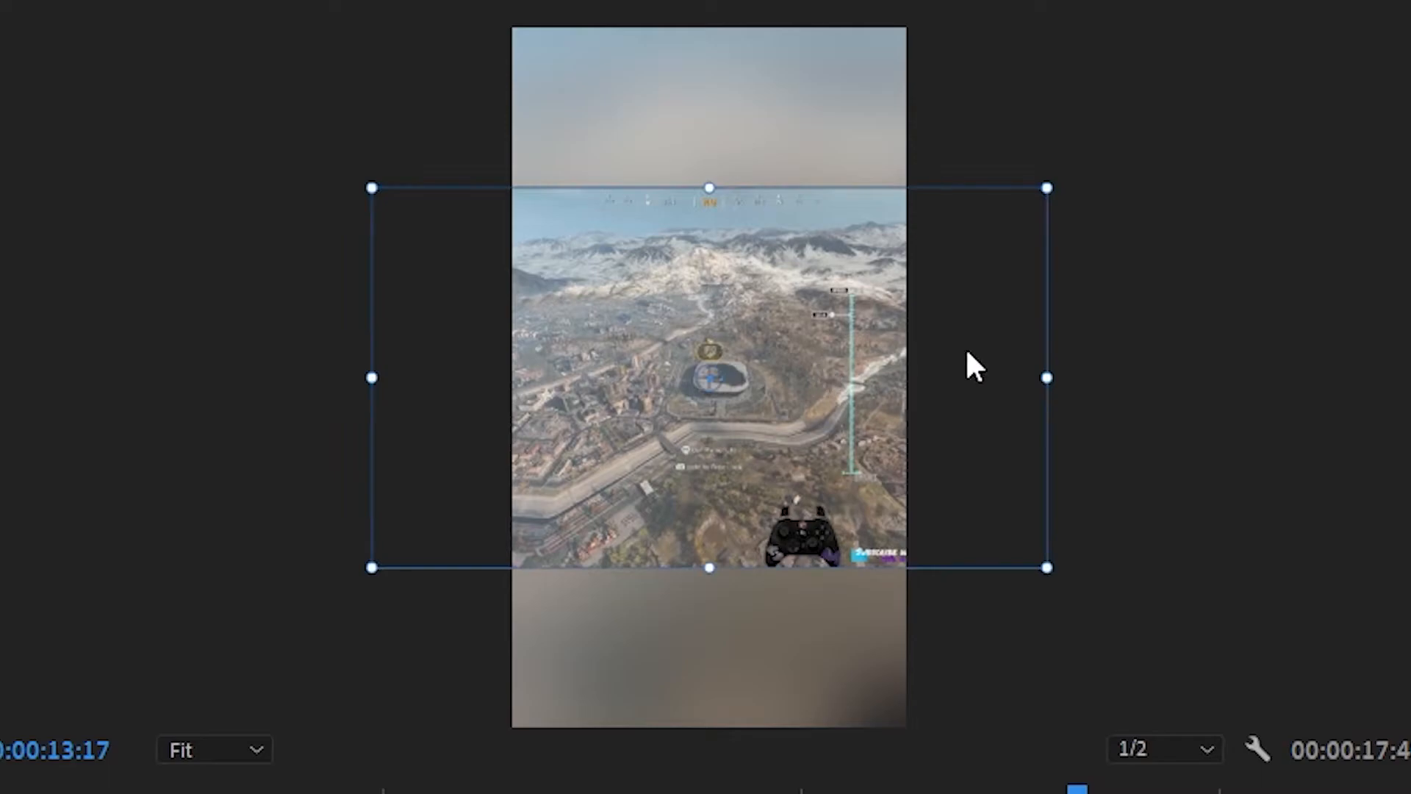
left_click_drag(1047, 378, 1396, 392)
left_click(1409, 393)
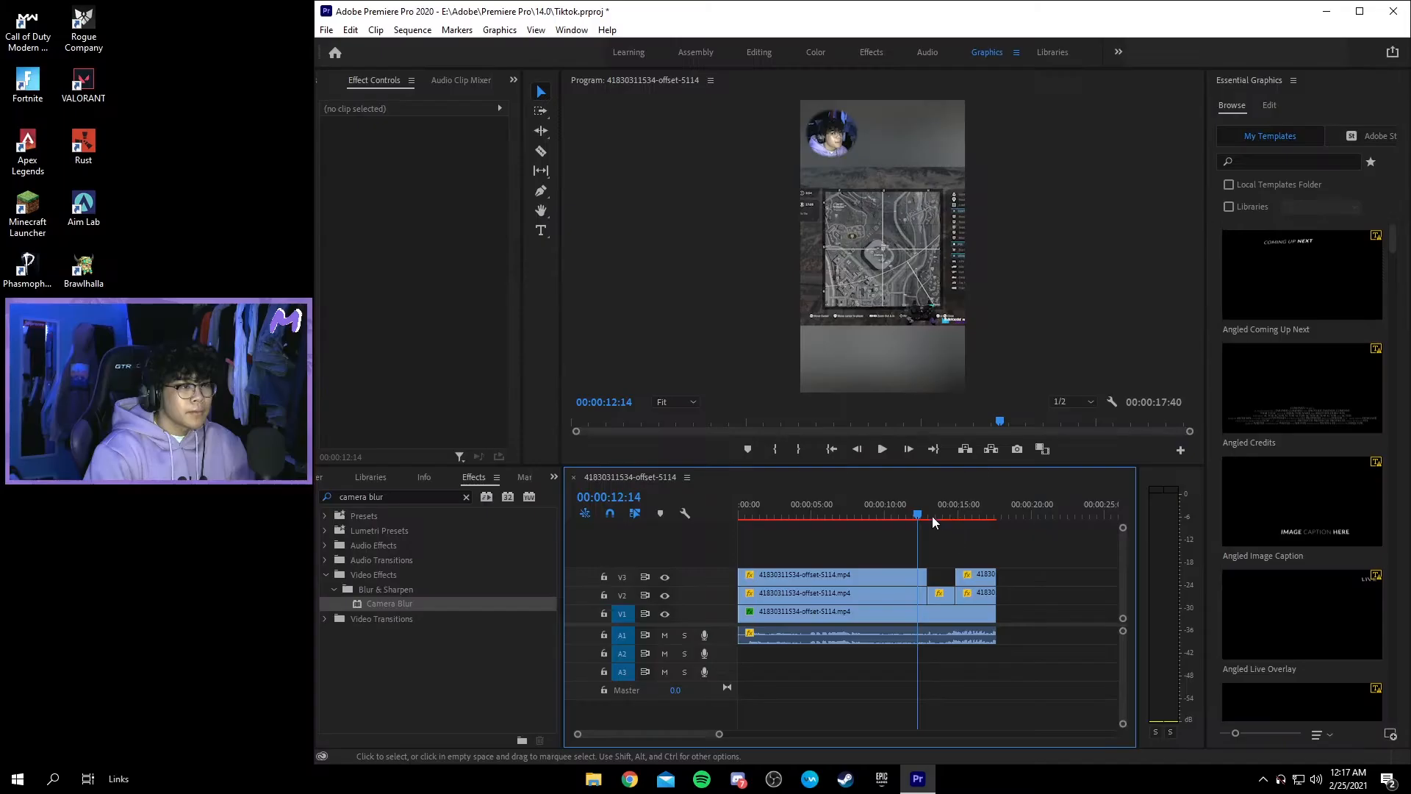
Step: Play the sequence around the enlarged section to review the full-frame zoom cut
left_click(881, 449)
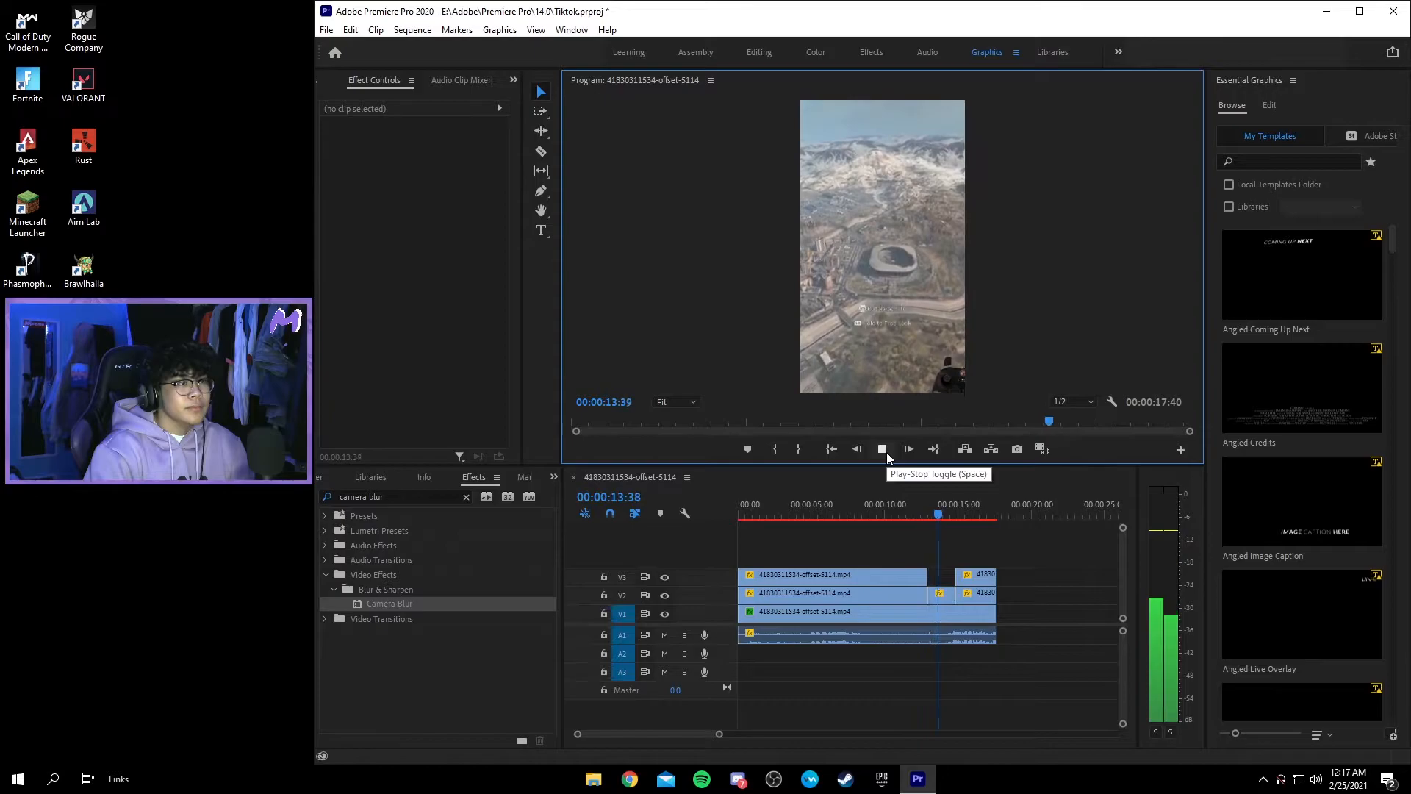
left_click(887, 456)
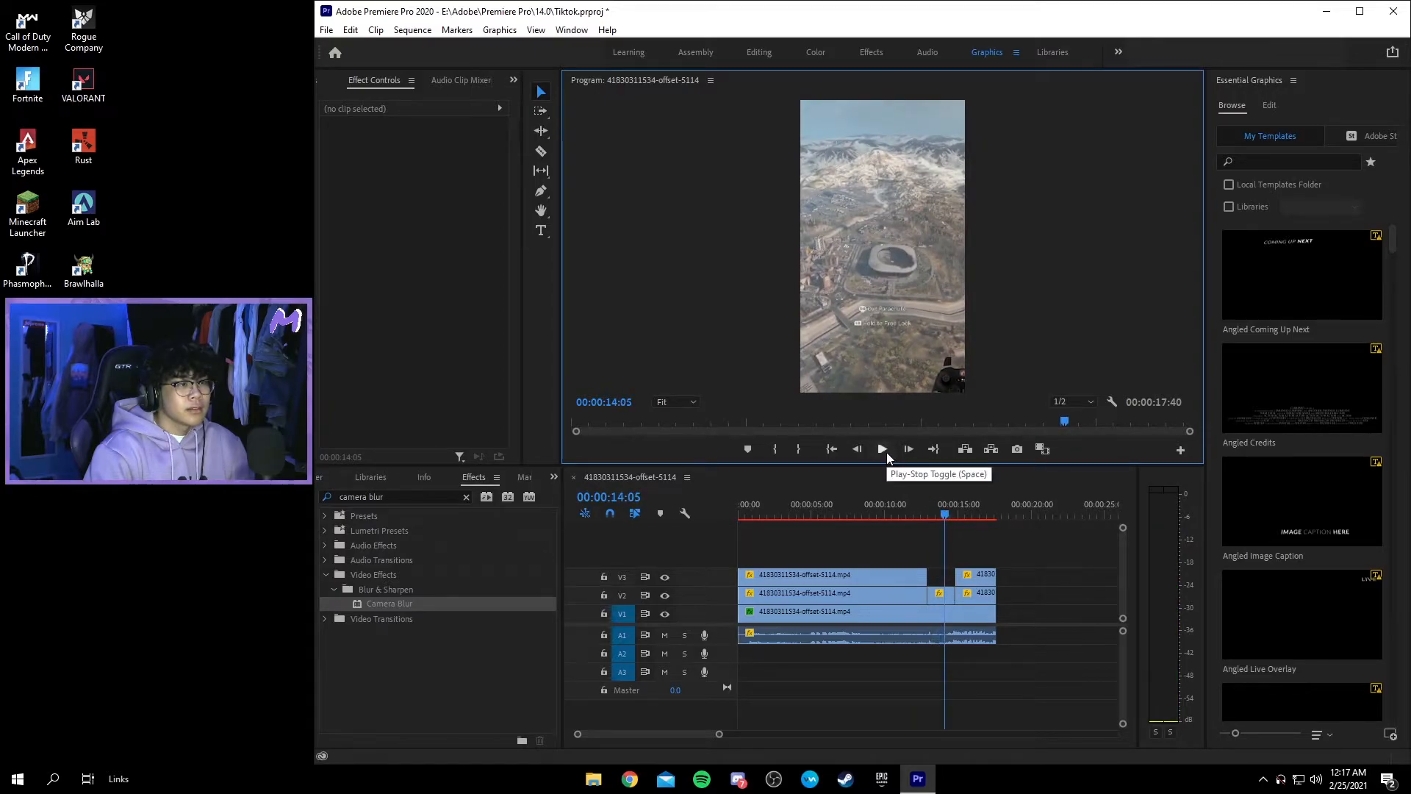
left_click(886, 452)
left_click(884, 451)
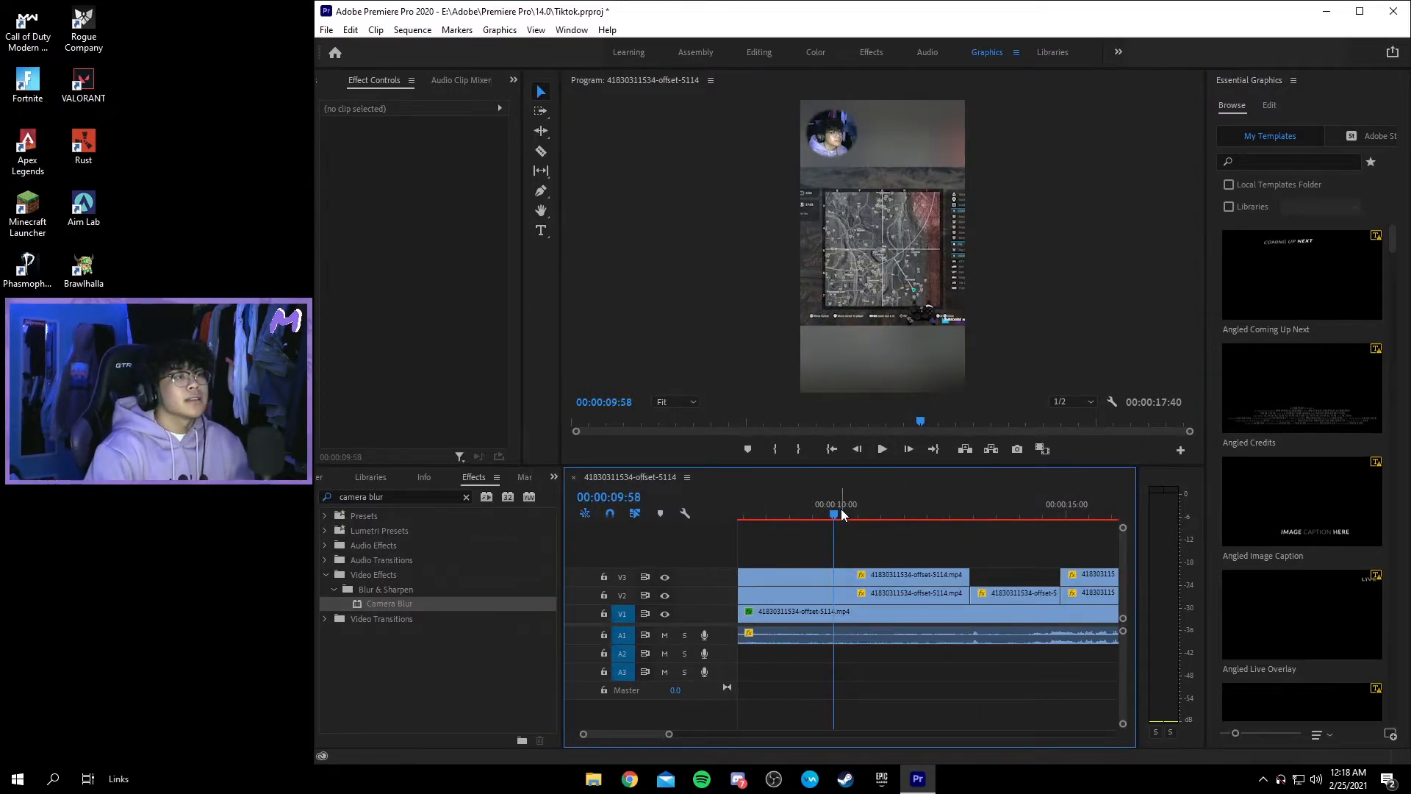
Step: Add the caption "ooh that's a good place to loot" at 00:00:11:32, scaled to 62 across the middle of the frame
left_click(881, 449)
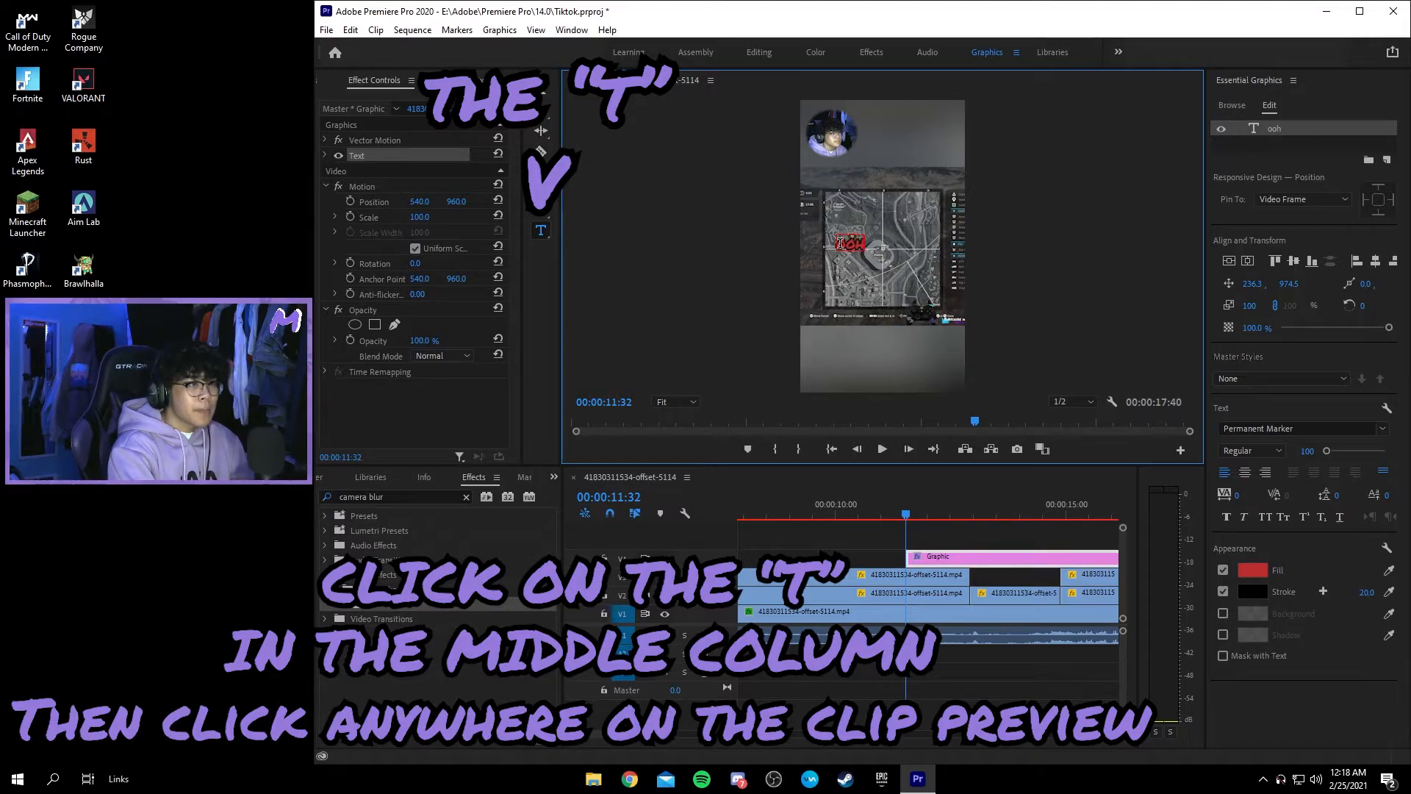
type("that's a good place to loot")
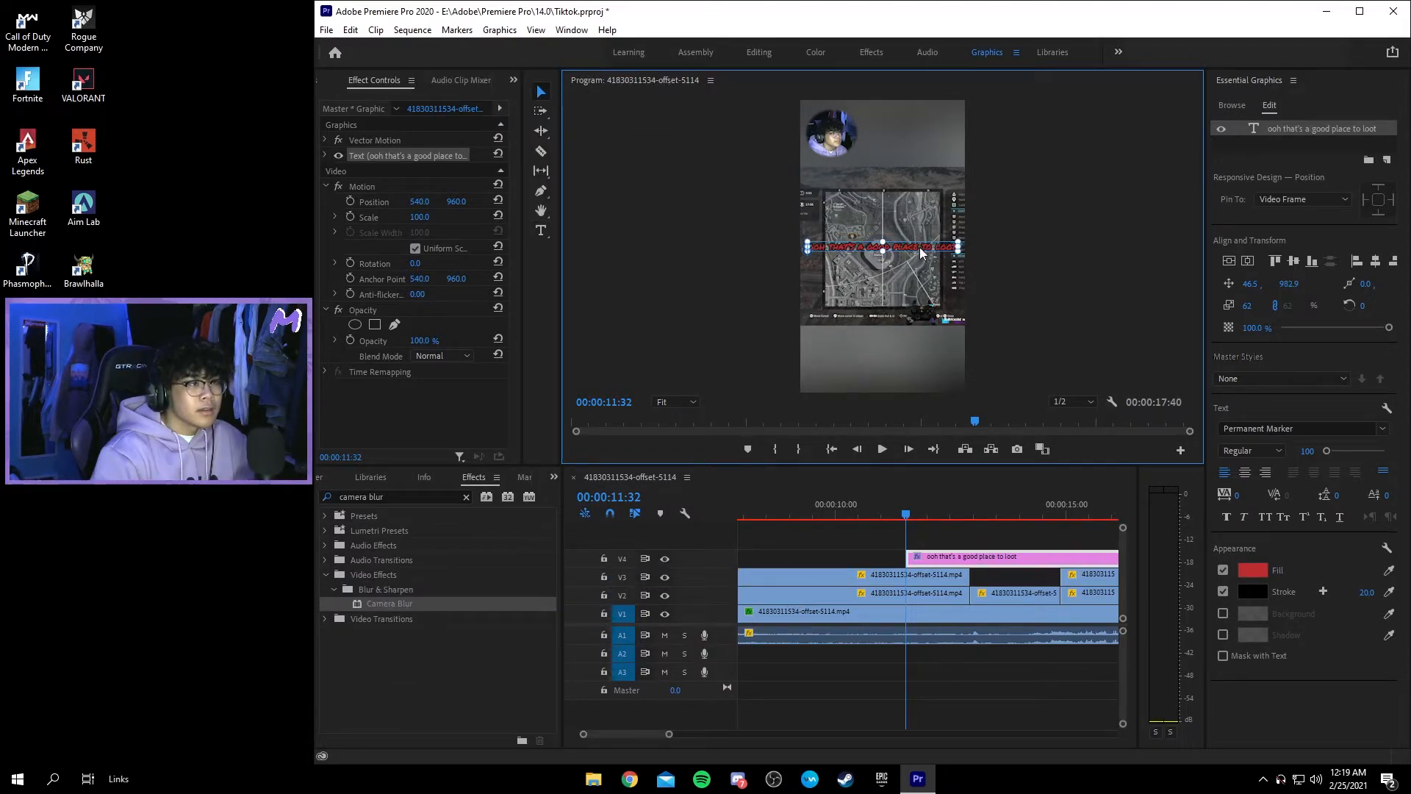
left_click(921, 217)
left_click(915, 253)
left_click(721, 196)
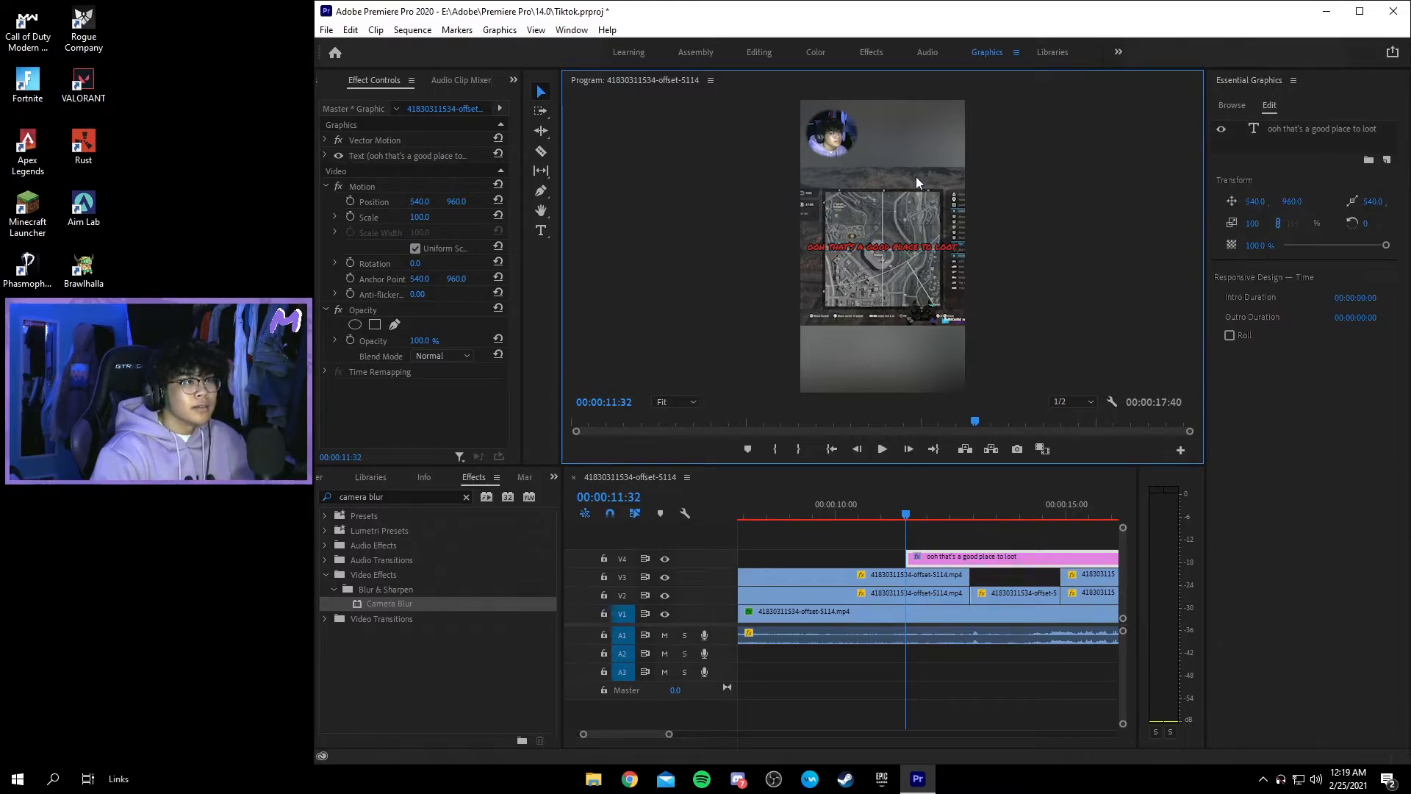
Step: Split the caption clip on V4 at 00:00:12:47 and remove the part after the cut
scroll(938, 568, "down", 5)
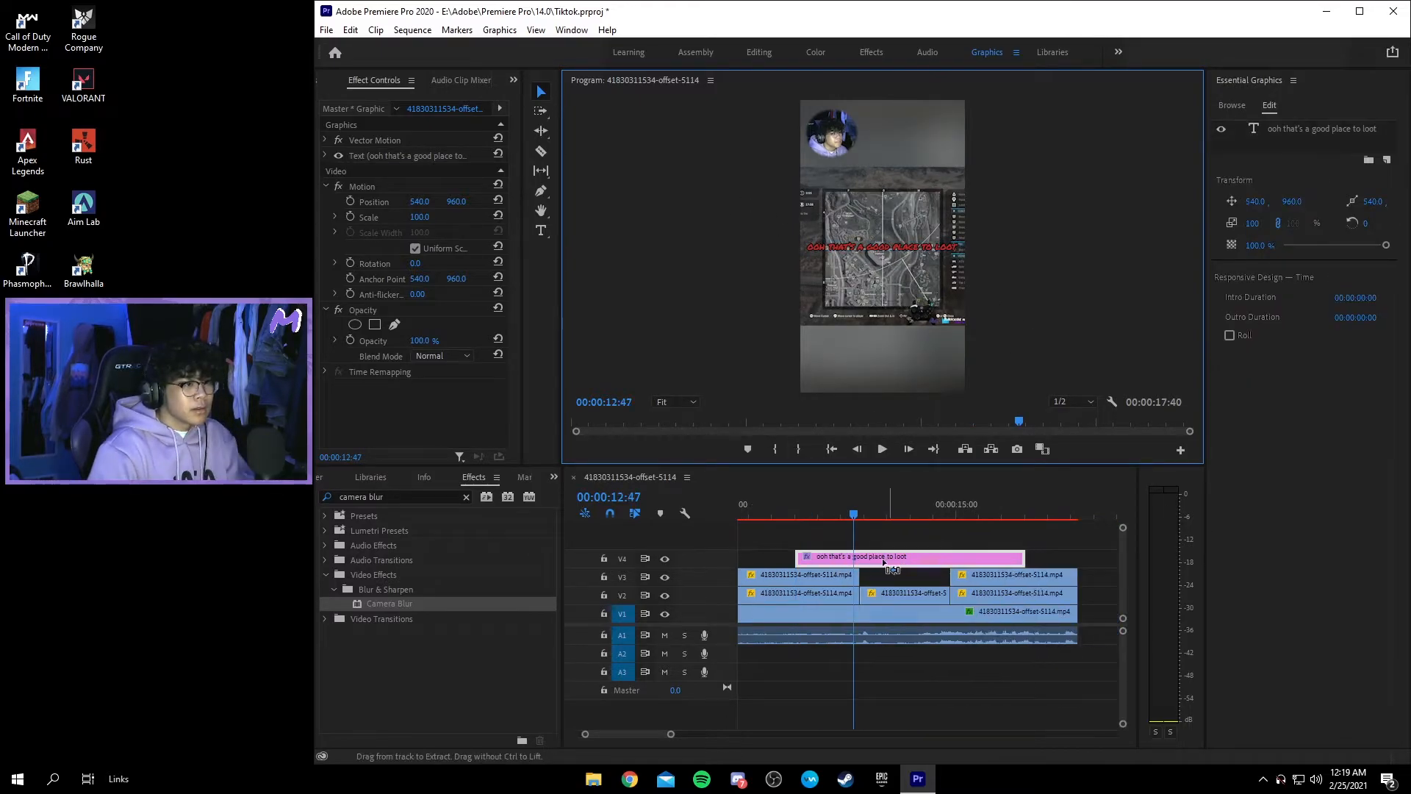
key("ctrl+k")
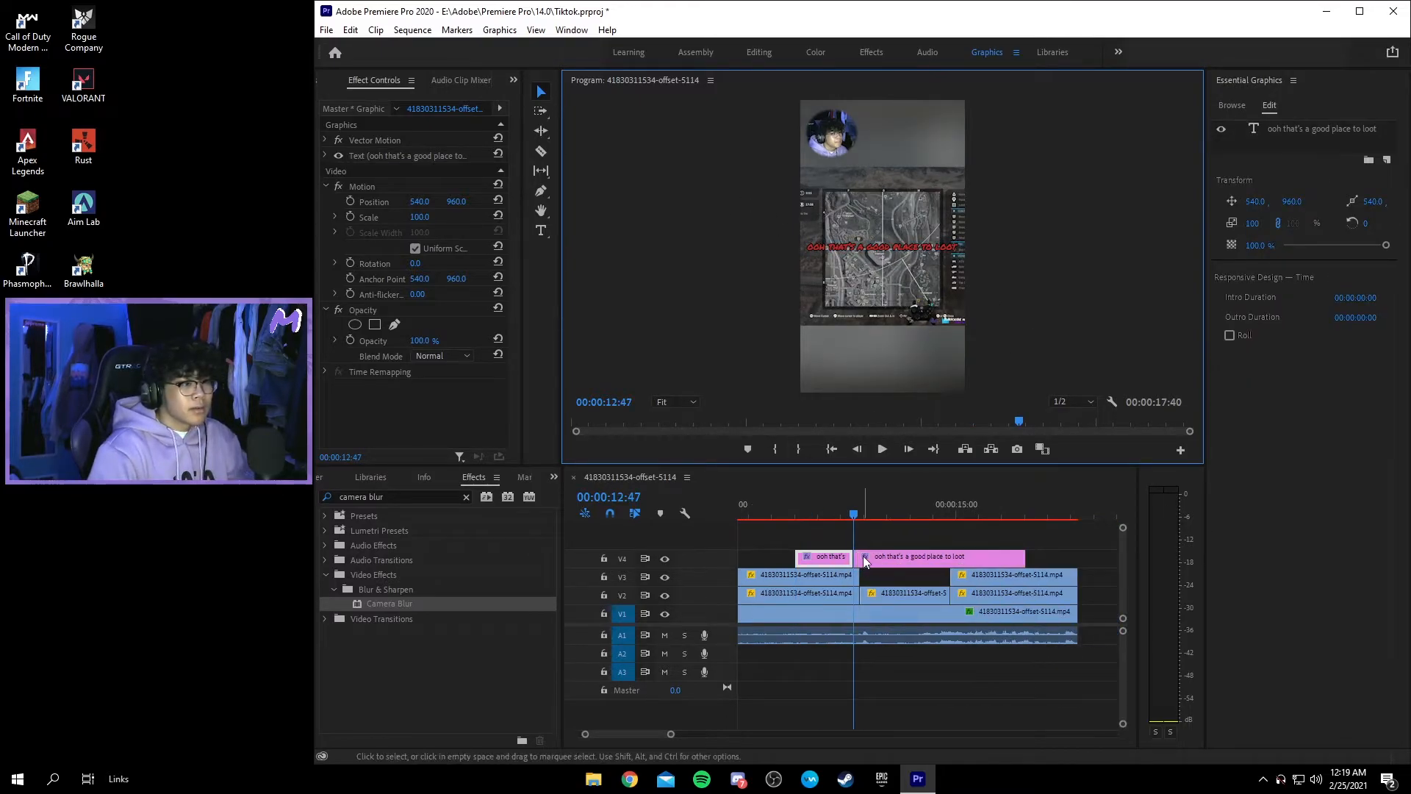
left_click(861, 558)
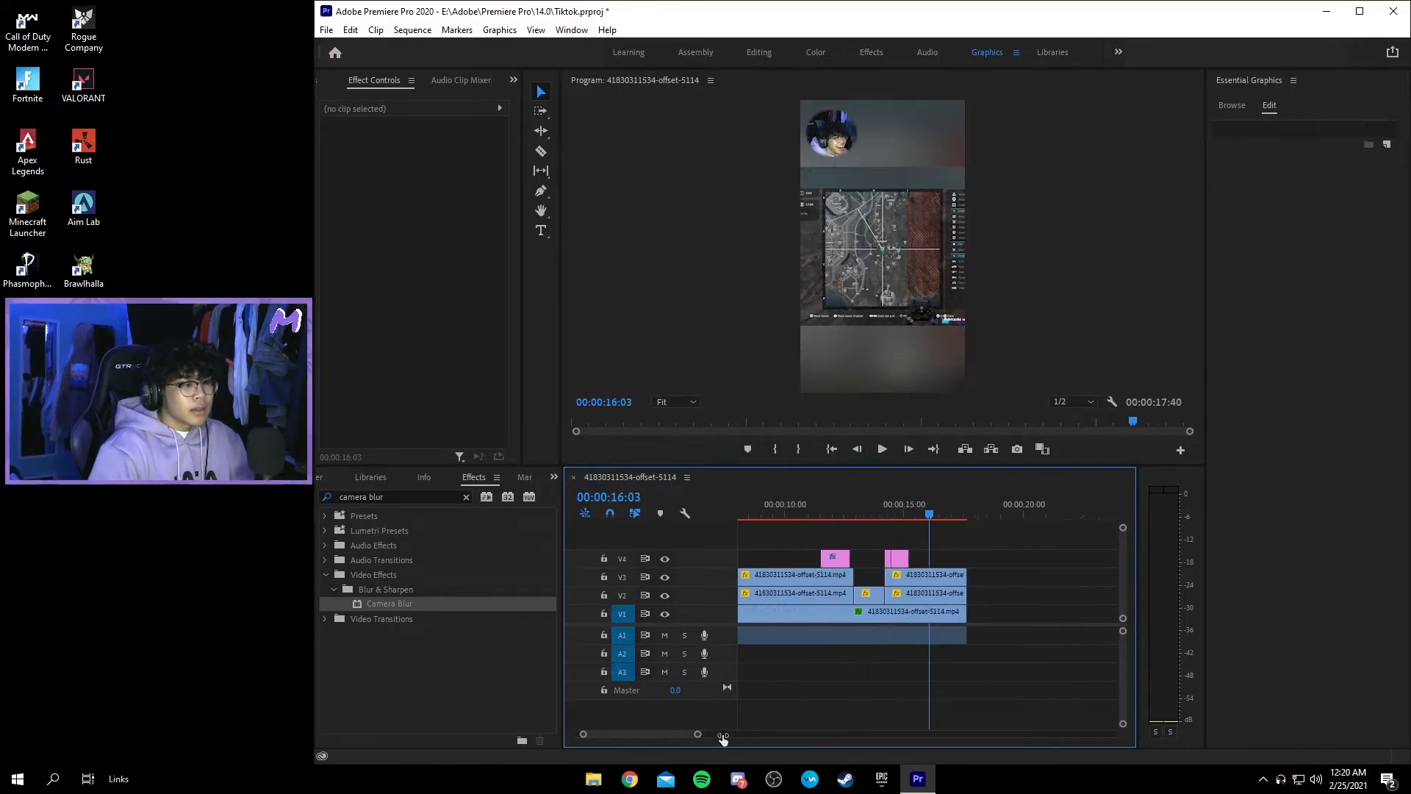
Step: Add a purple title with the streamer's Twitch channel address at 00:00:16:27, scaled to 90 and centred in the frame
mouse_move(723, 735)
left_mouse_down()
mouse_move(737, 736)
mouse_move(723, 735)
left_mouse_up()
left_click(935, 507)
left_click(543, 232)
left_click(868, 240)
type("Twitch.")
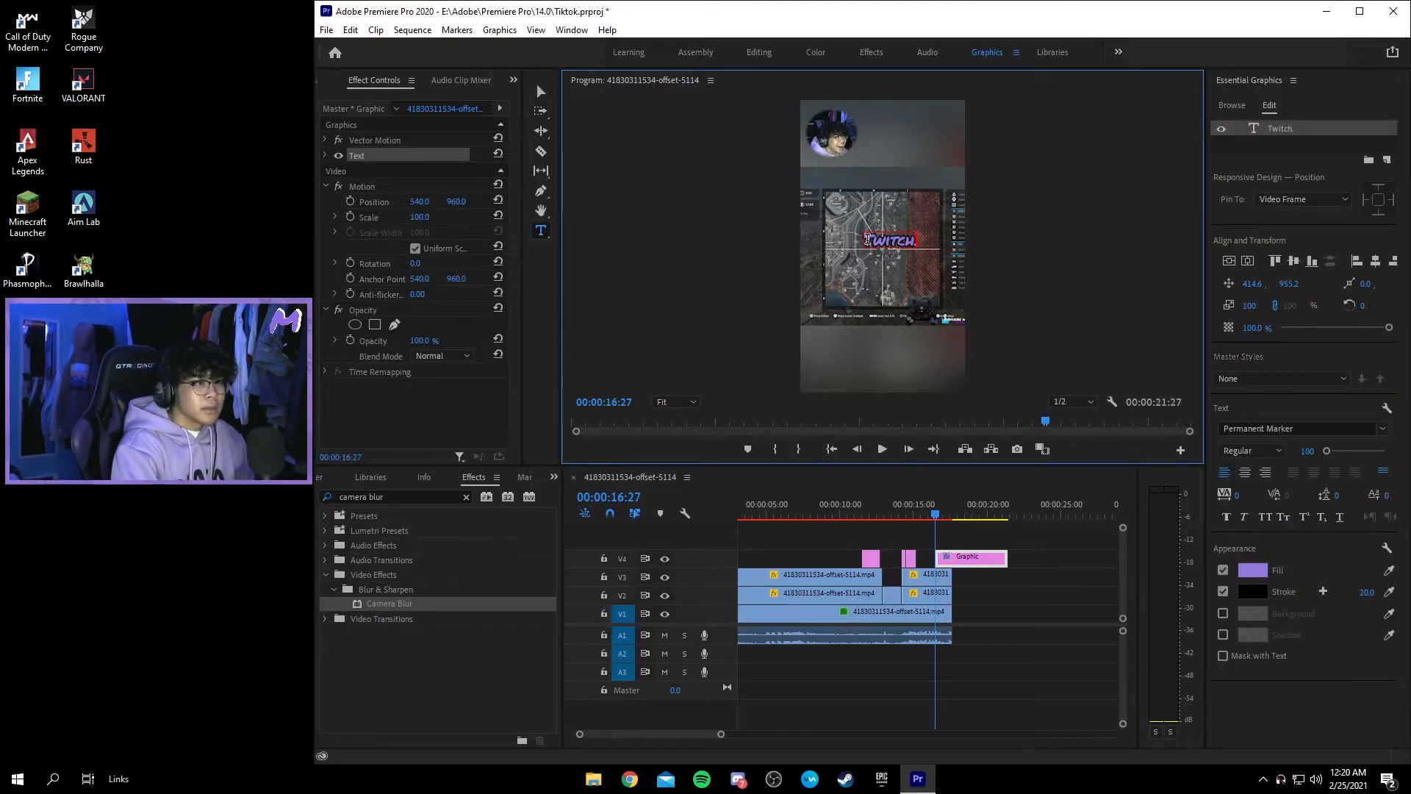
type("tv/marsehlus")
key("Escape")
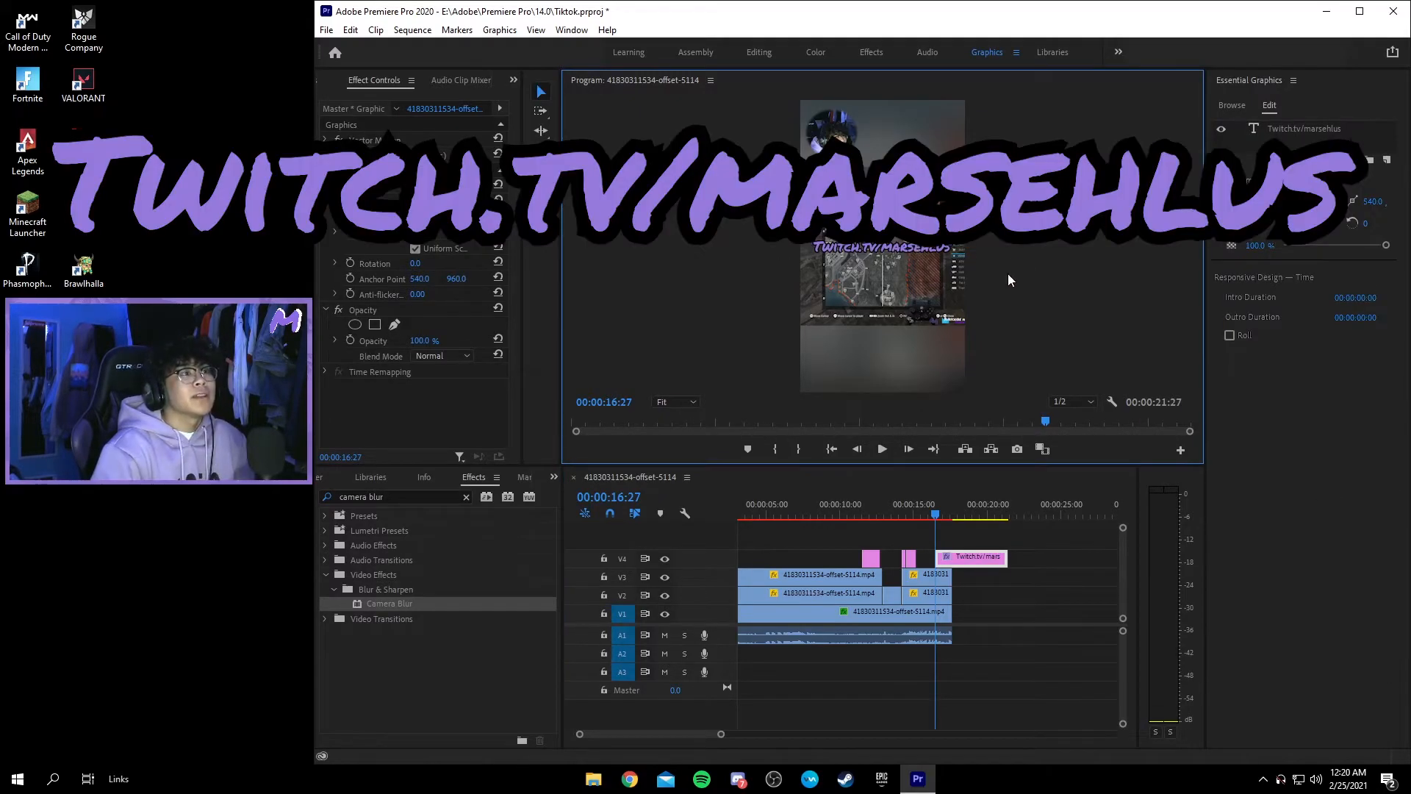
left_click(892, 250)
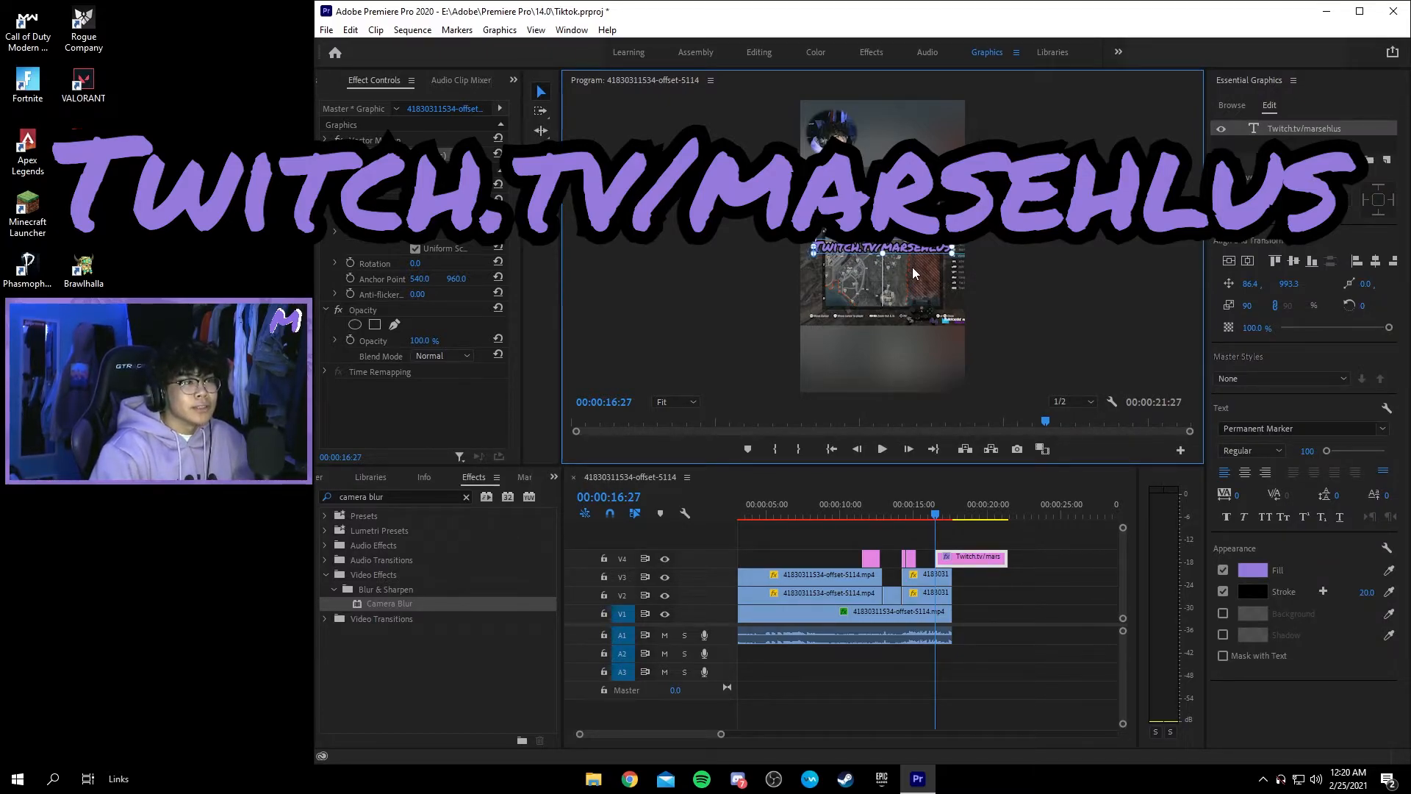
left_click(544, 92)
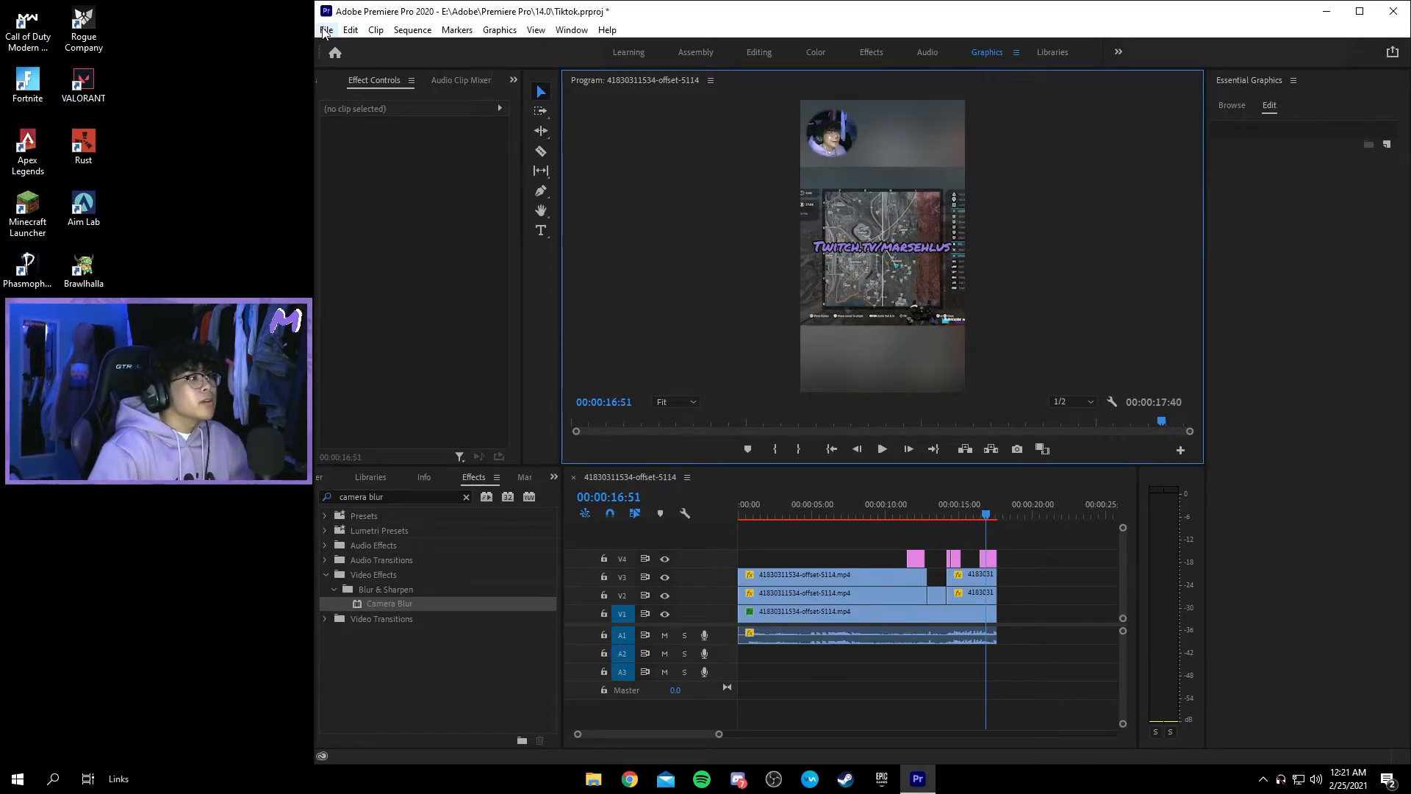
Step: Open the media export settings for the finished sequence
left_click(324, 30)
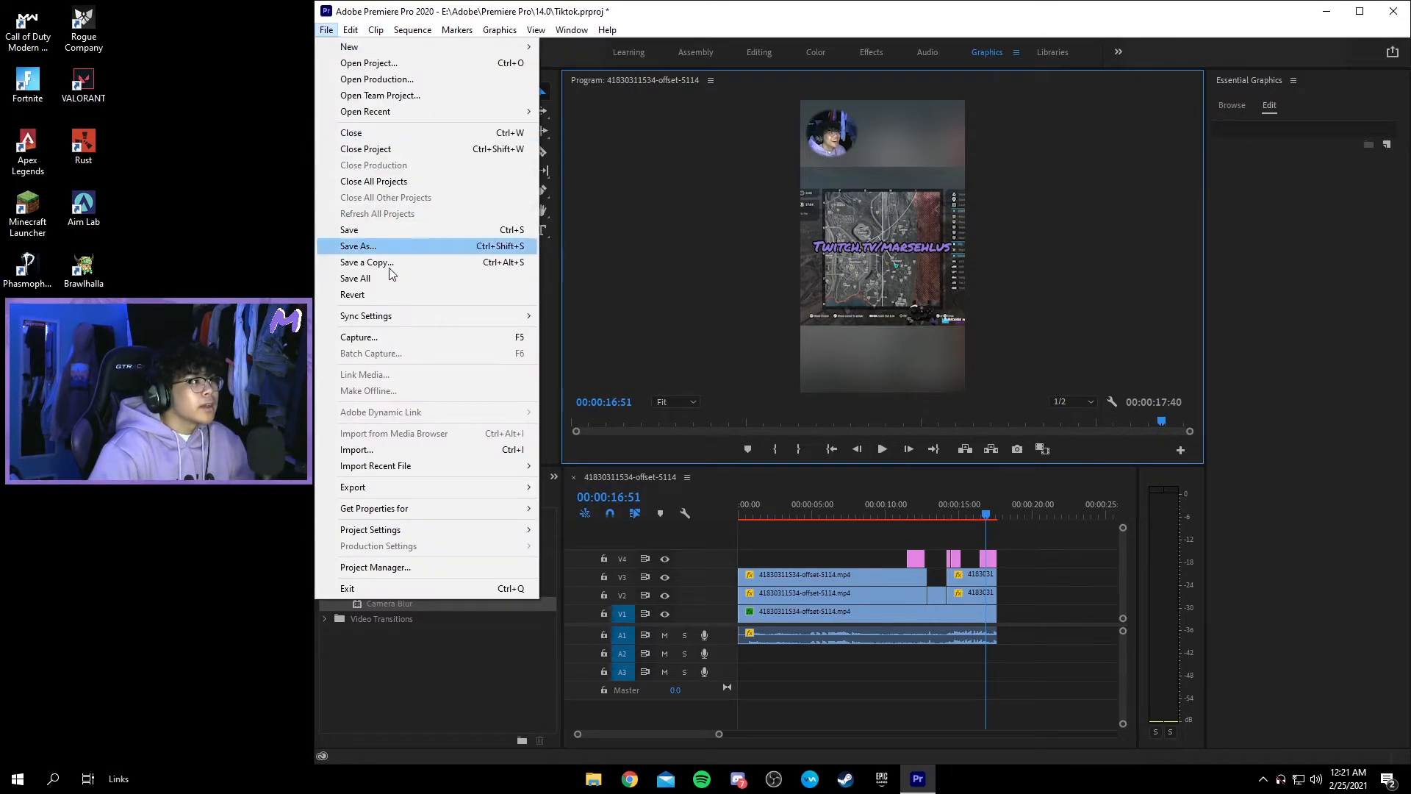
mouse_move(500, 487)
left_click(599, 491)
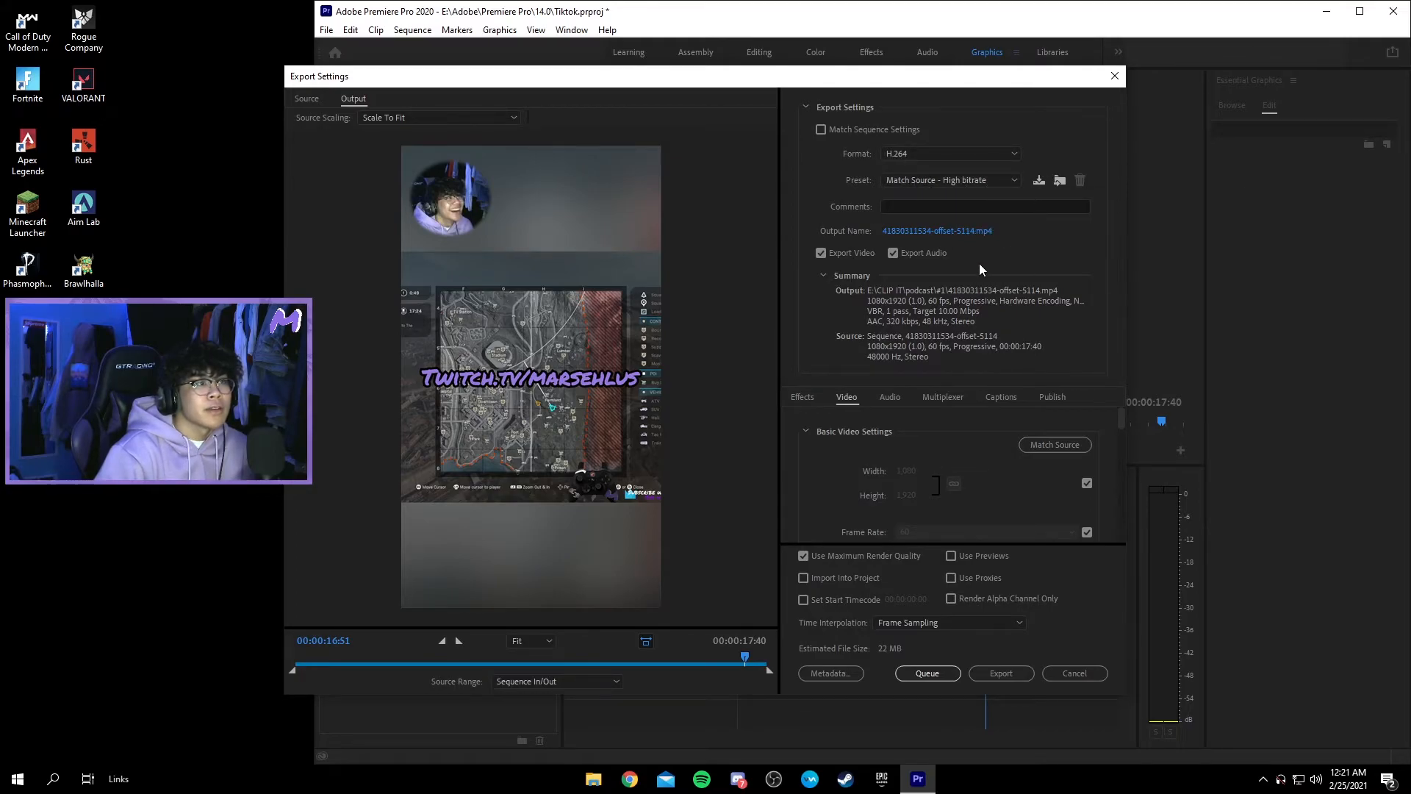
Step: Set the export's bitrate encoding to VBR, 2 pass with a maximum bitrate of 15 Mbps
scroll(1047, 461, "down", 5)
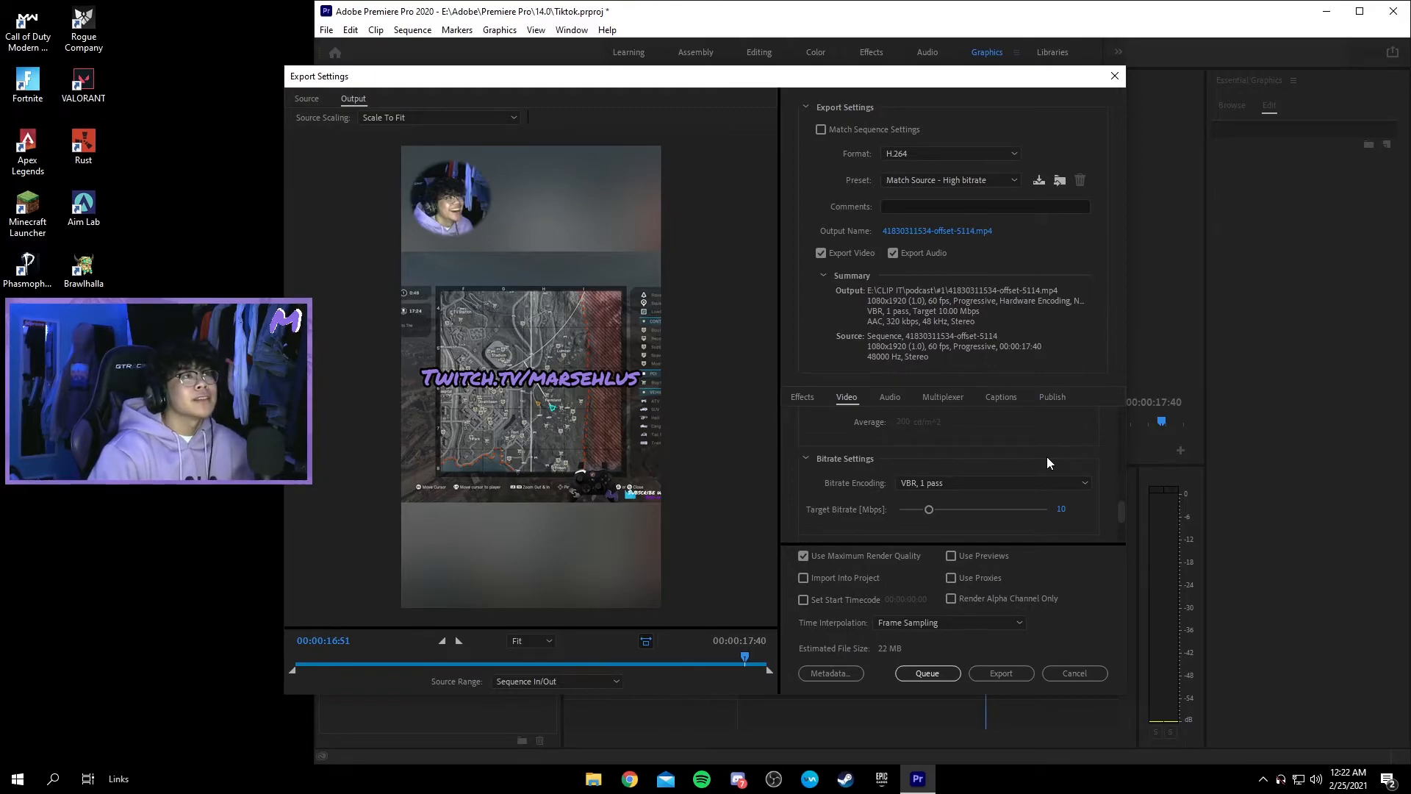
left_click(1044, 482)
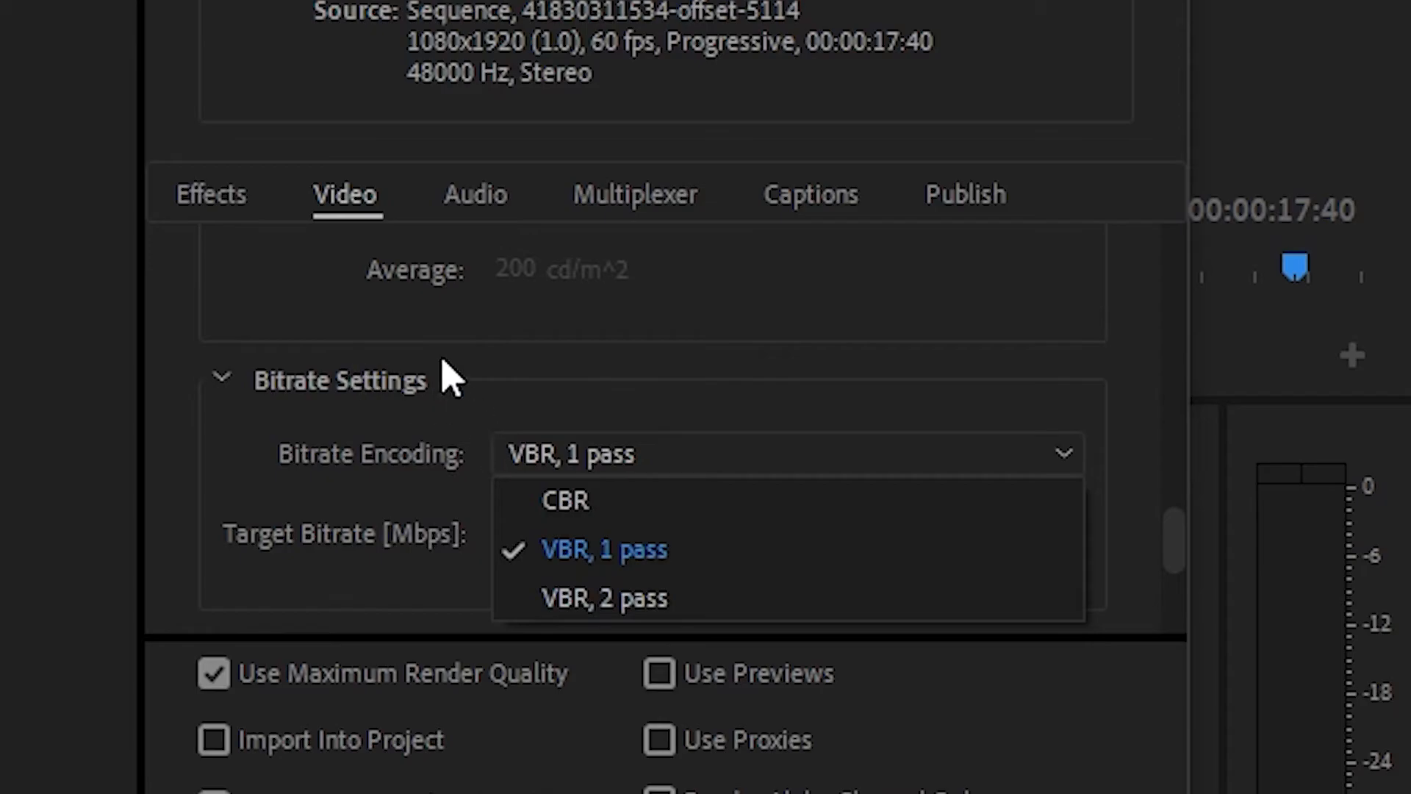
left_click(656, 610)
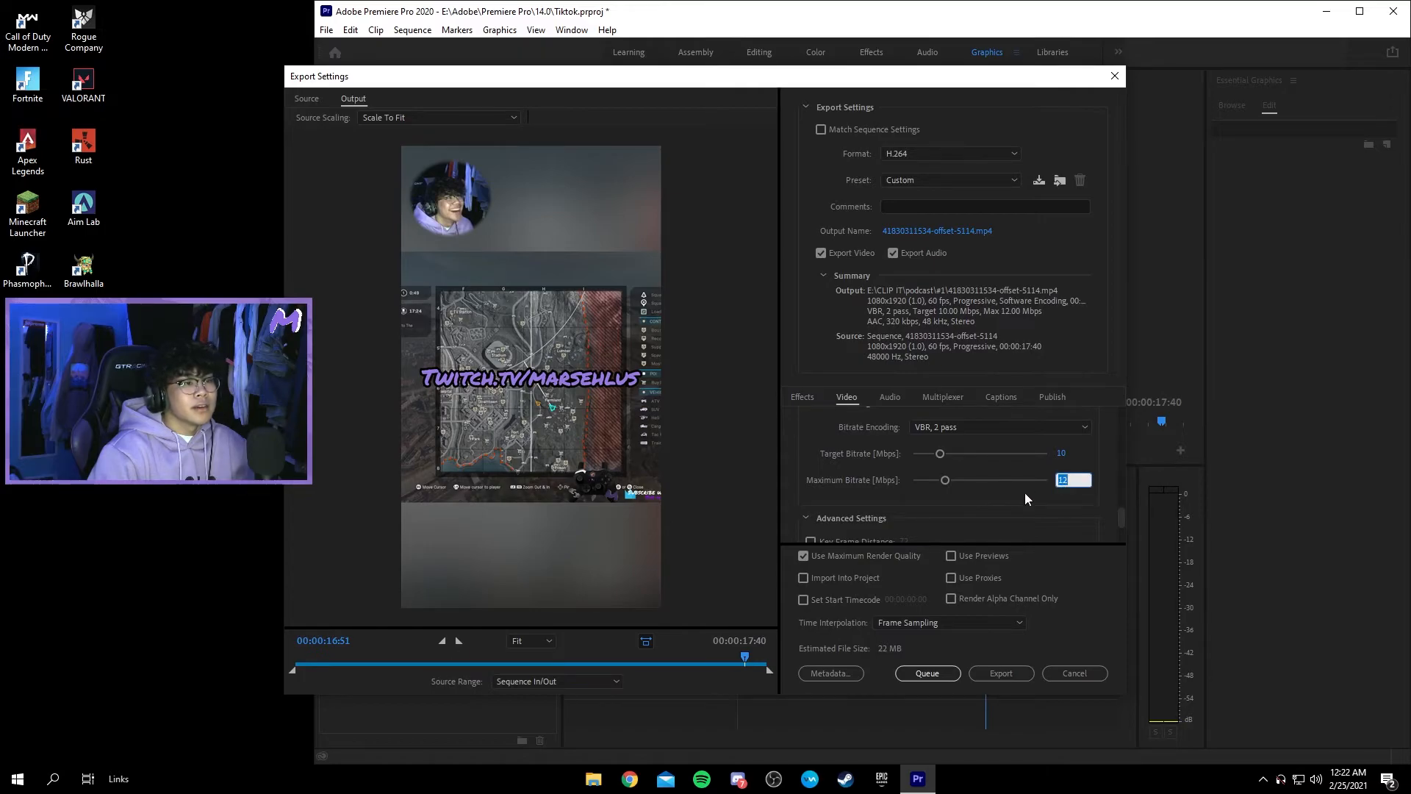
type("15")
key("Return")
scroll(1086, 465, "up", 1)
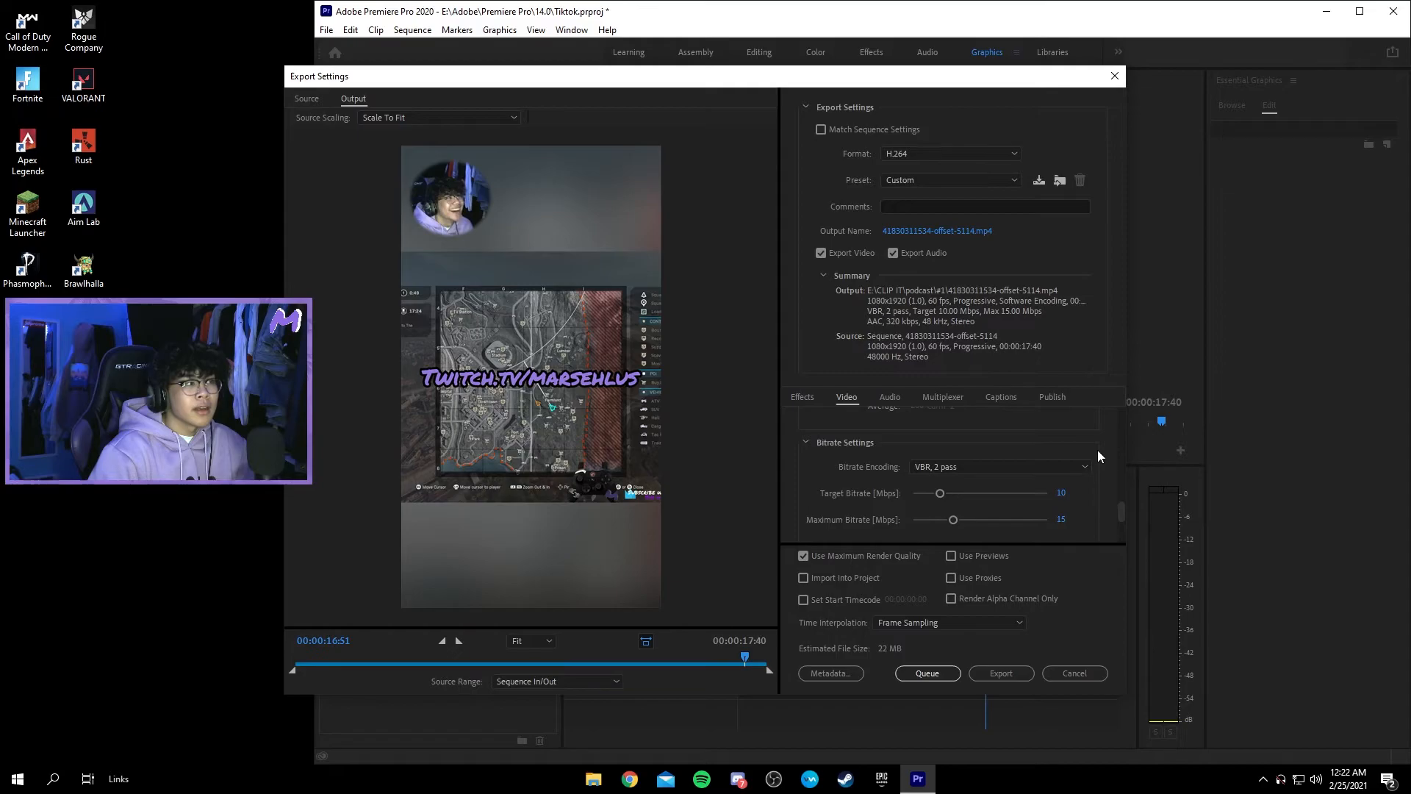
Step: Save the current export settings as a preset named Tiktok
scroll(1096, 452, "down", 3)
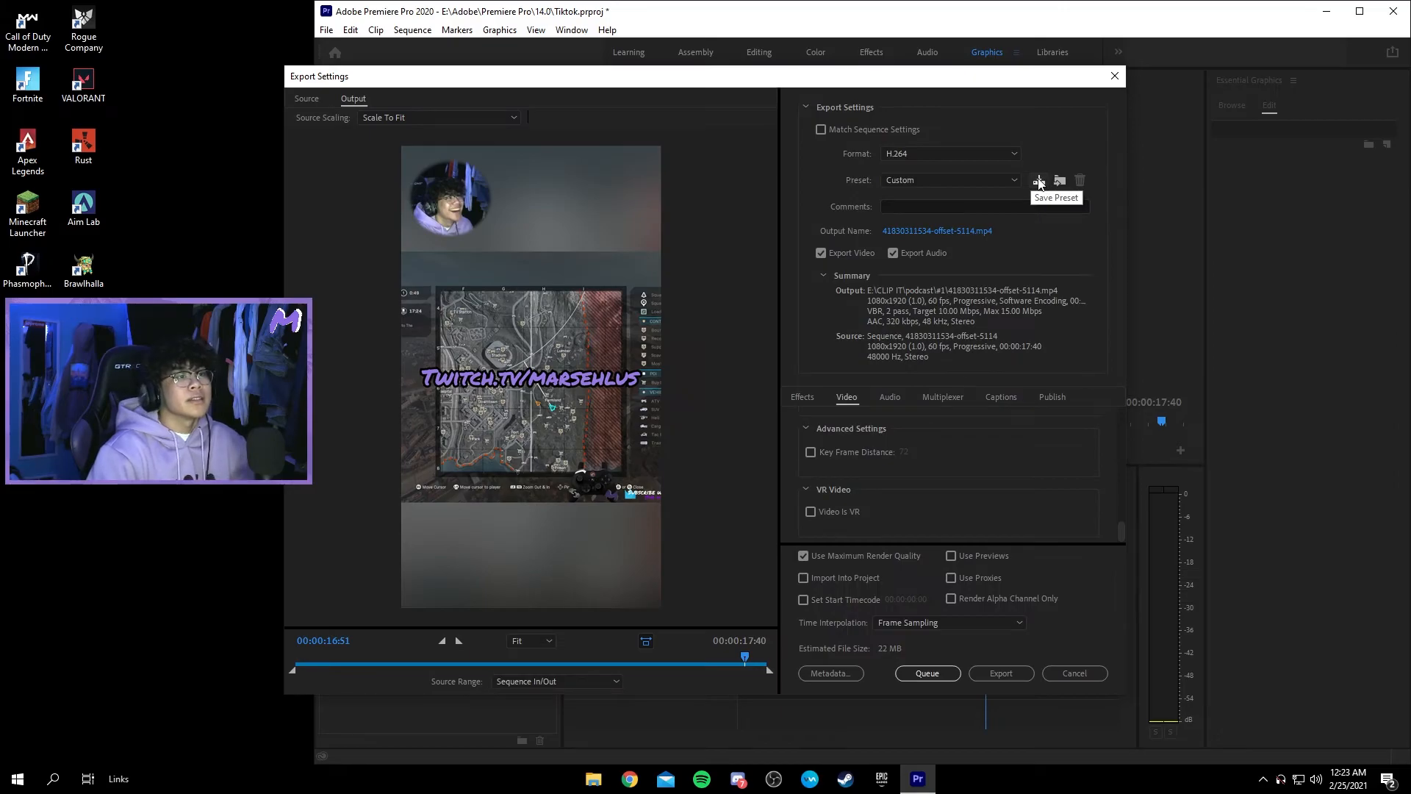
left_click(1039, 181)
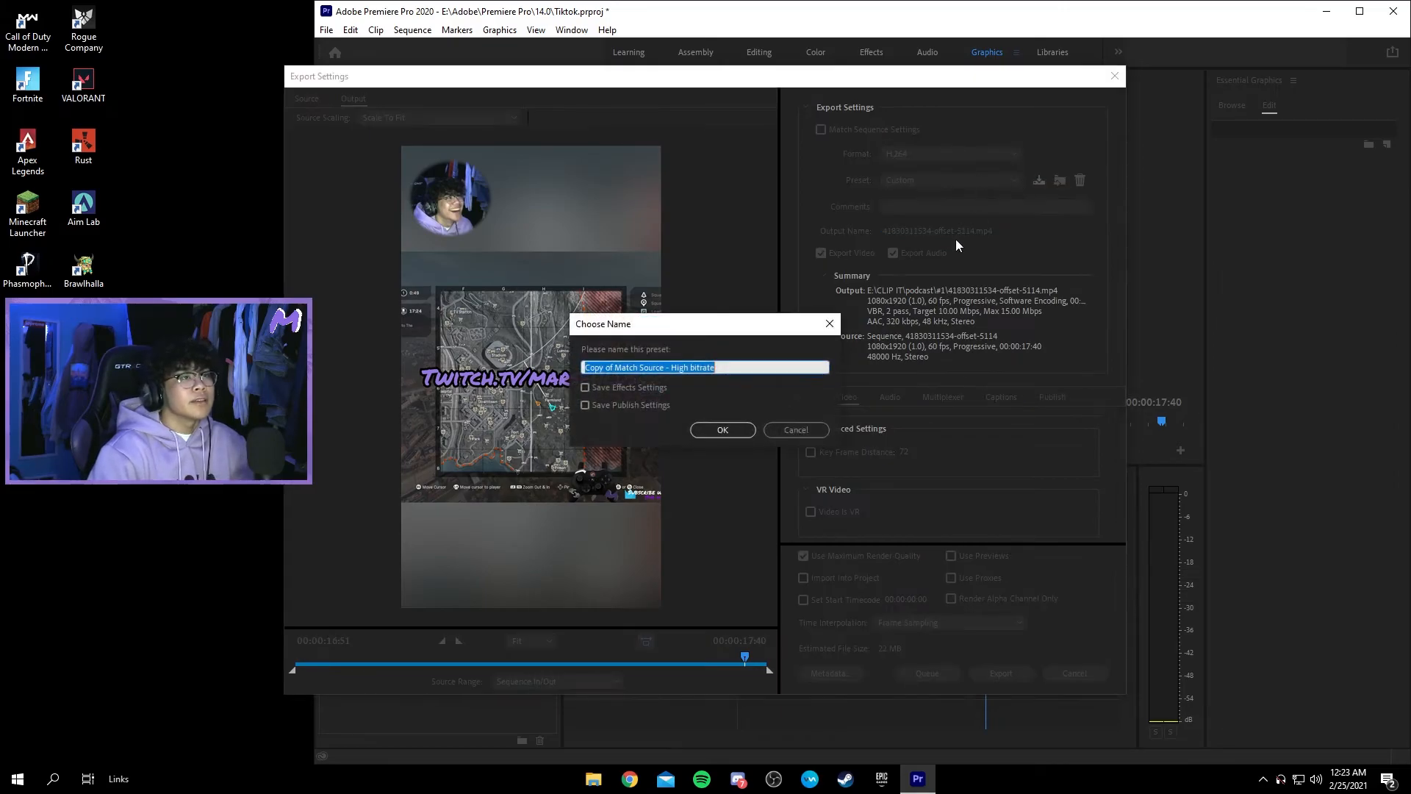
type("Tiktok")
key("Return")
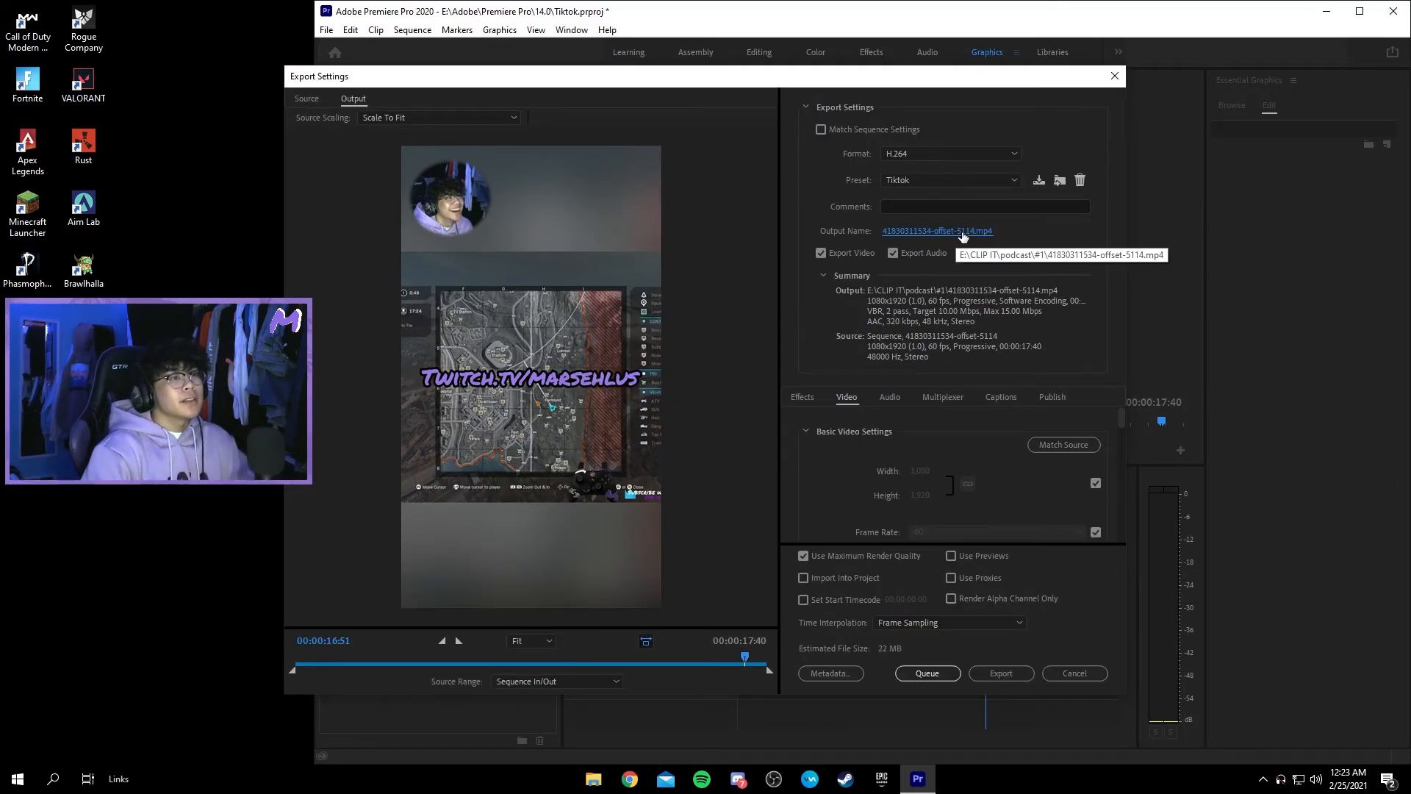
Step: Set the output file to "warzone funny moment.mp4" in E:\CLIP IT\tiktok and export the video
left_click(962, 232)
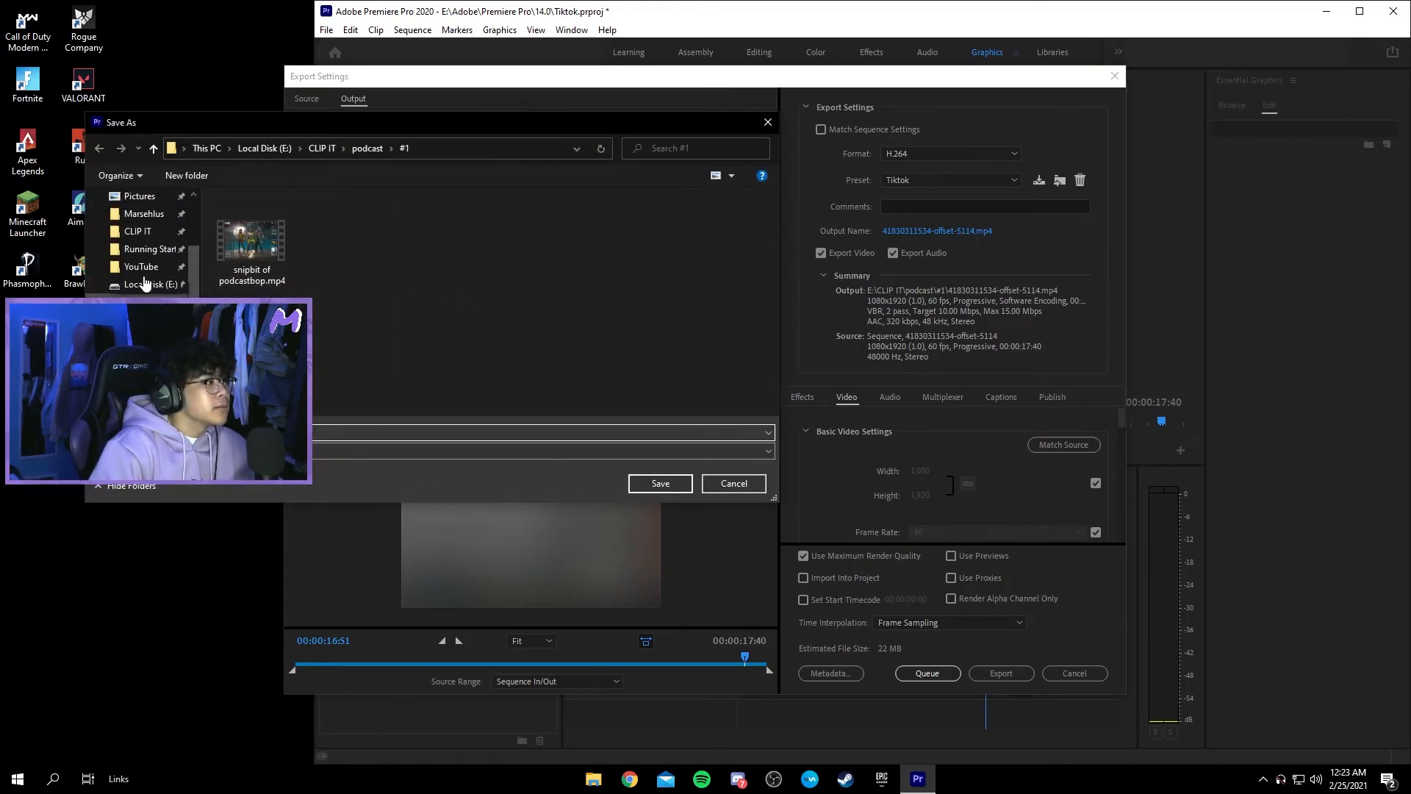
left_click(137, 230)
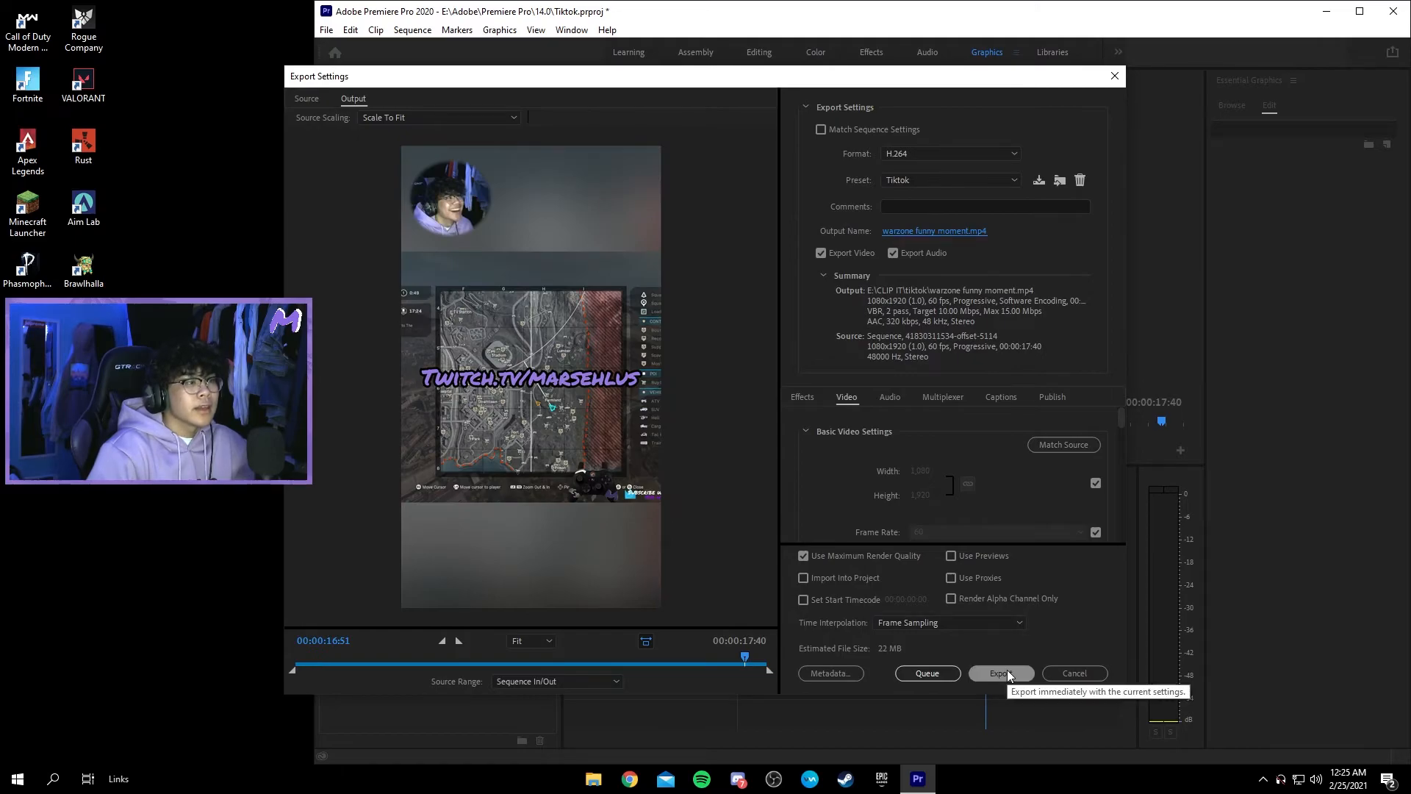
left_click(1003, 673)
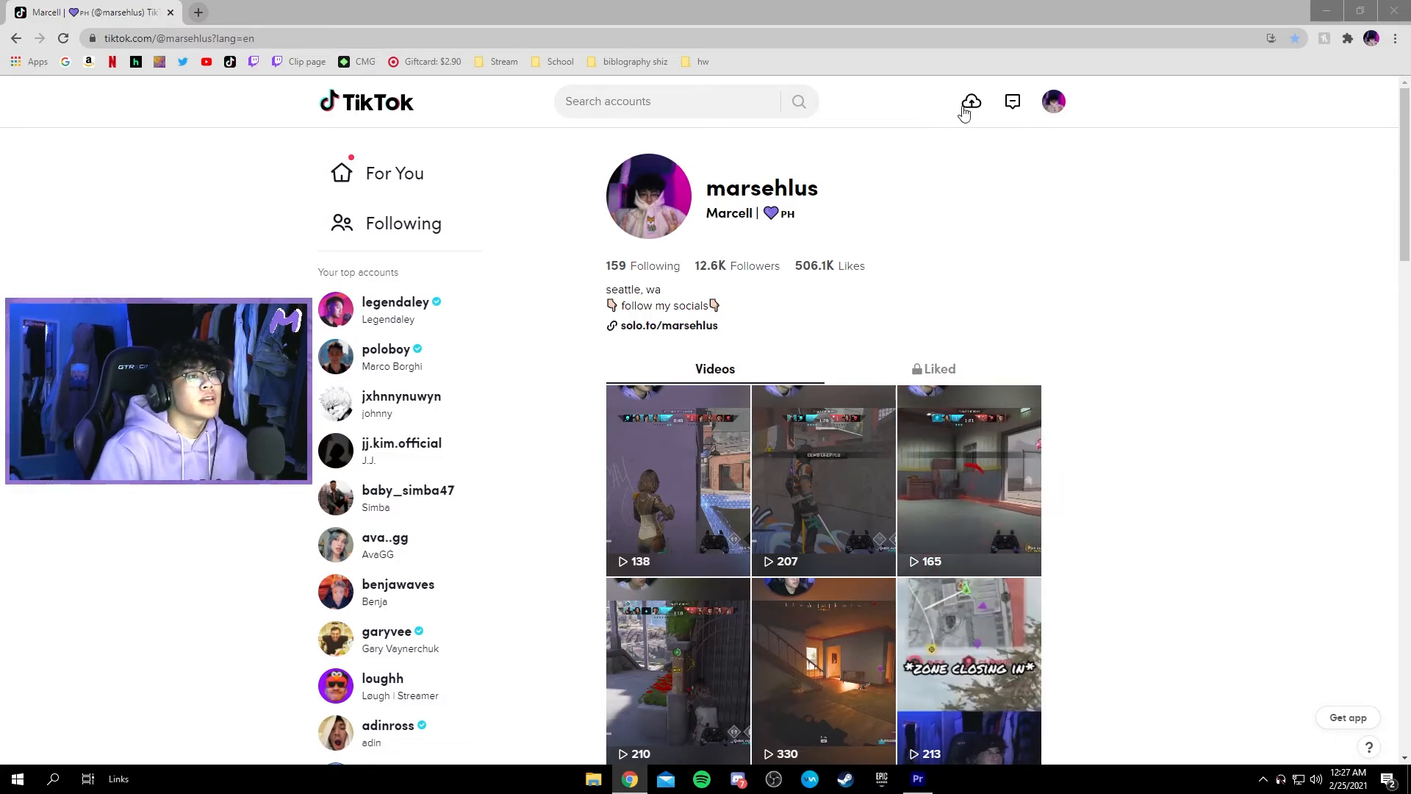
Step: Switch to TikTok in the browser, upload "warzone funny moment.mp4" from the tiktok folder and open its caption for editing
left_click(971, 102)
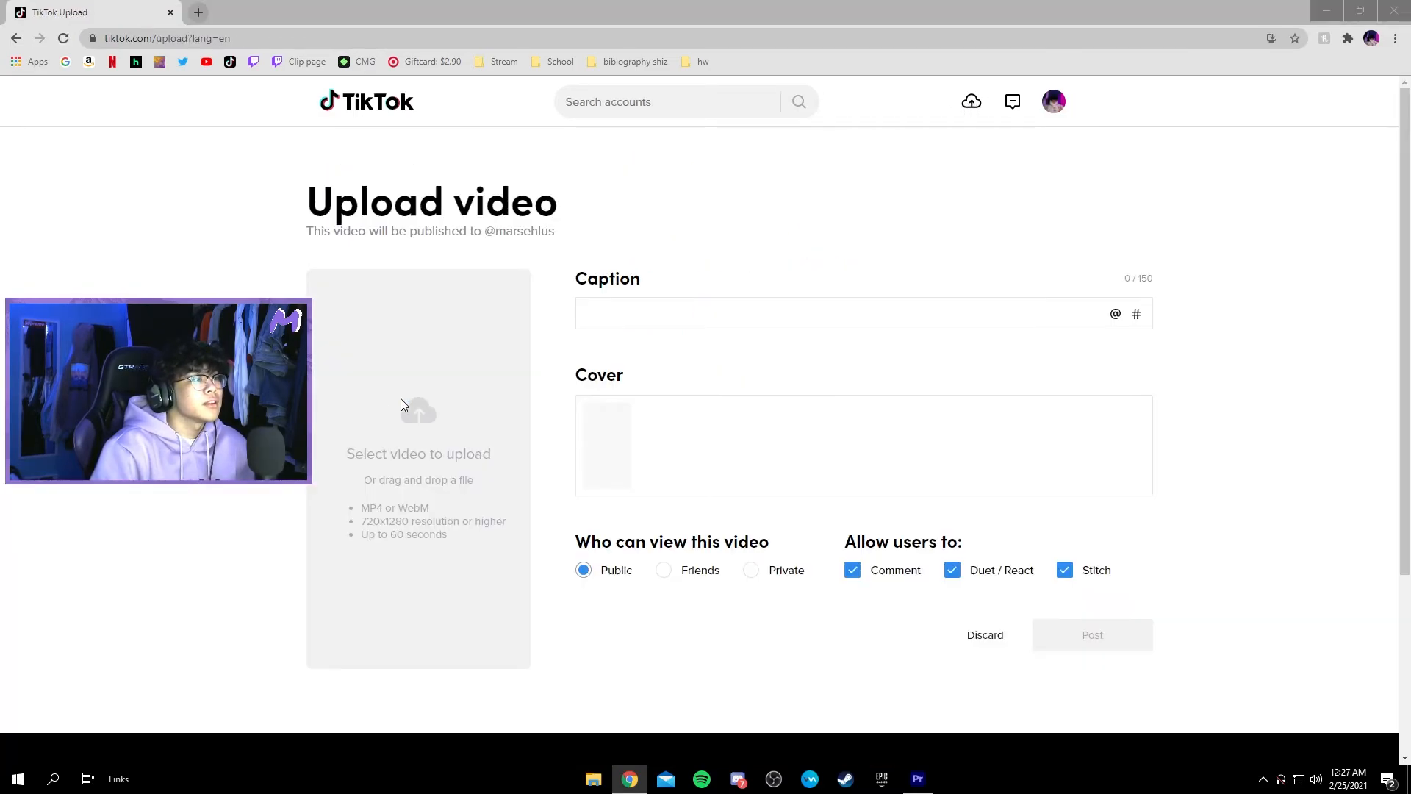
left_click(400, 398)
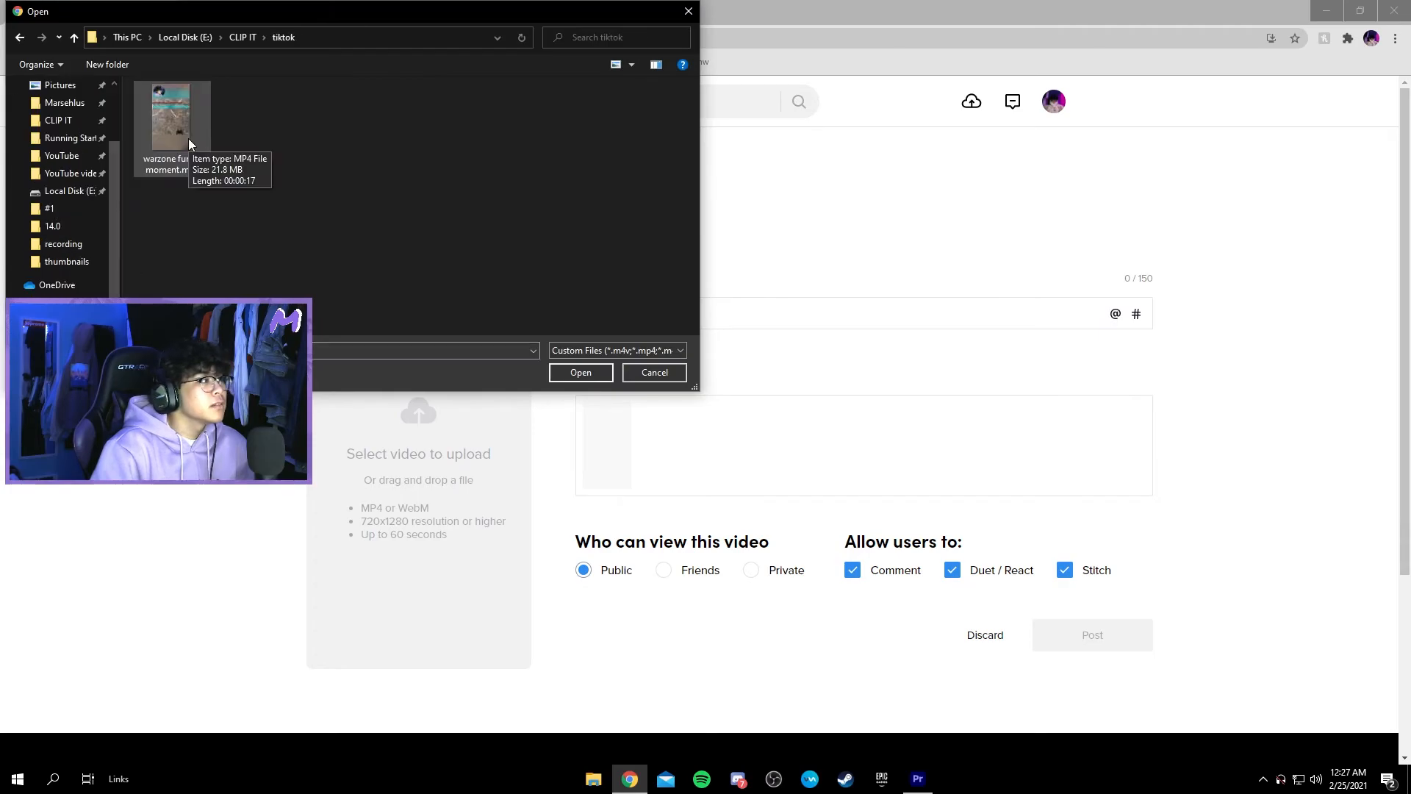
double_click(197, 117)
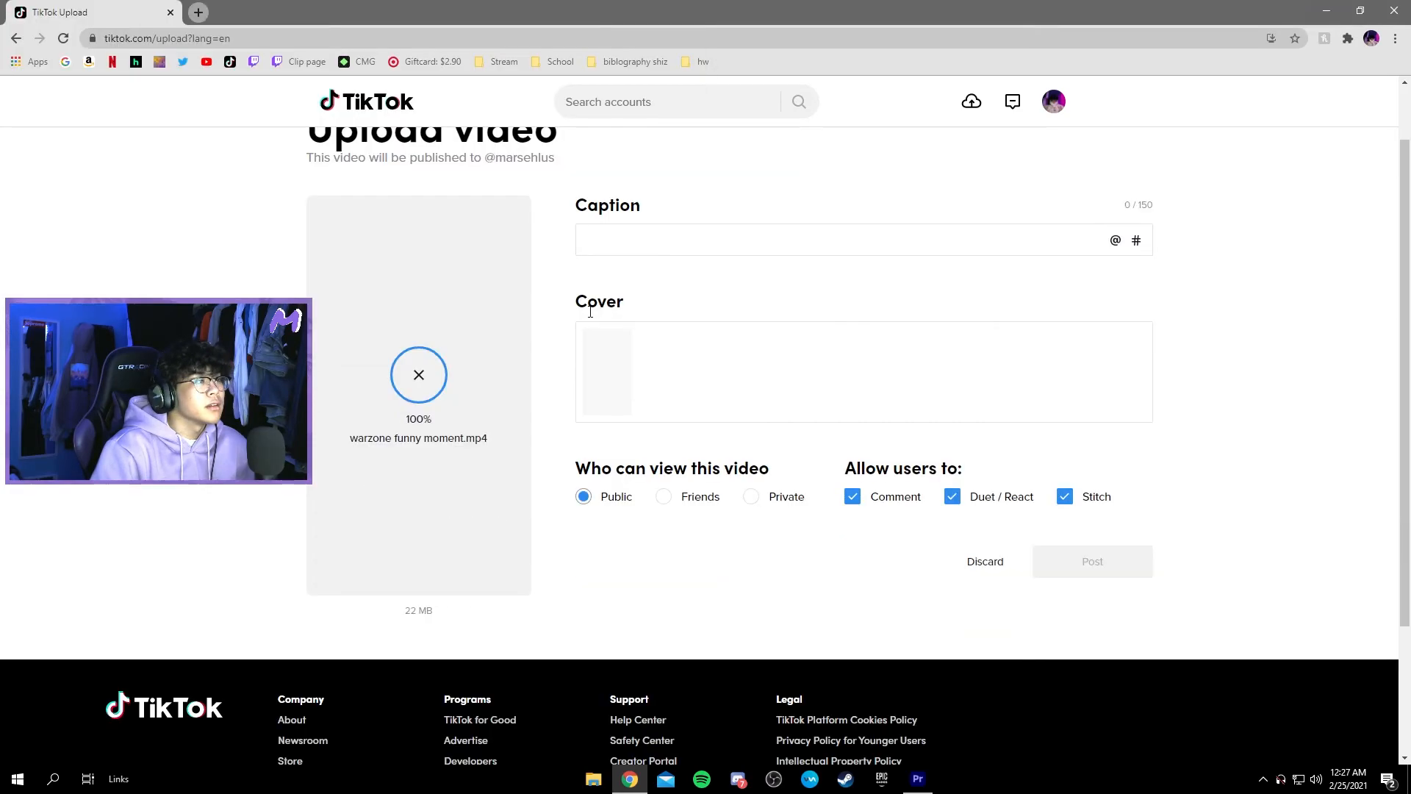
left_click(858, 249)
scroll(1027, 302, "down", 1)
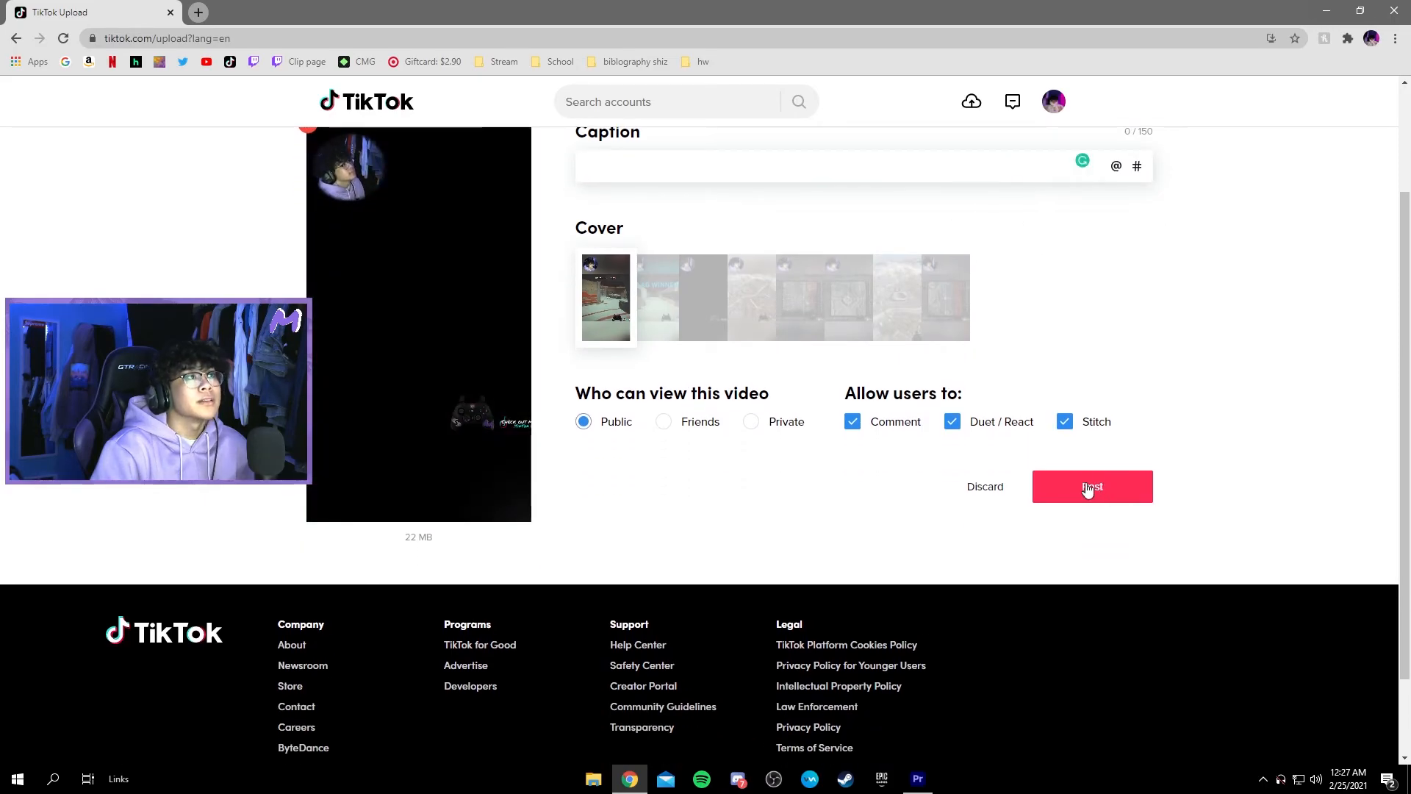
scroll(1086, 474, "up", 2)
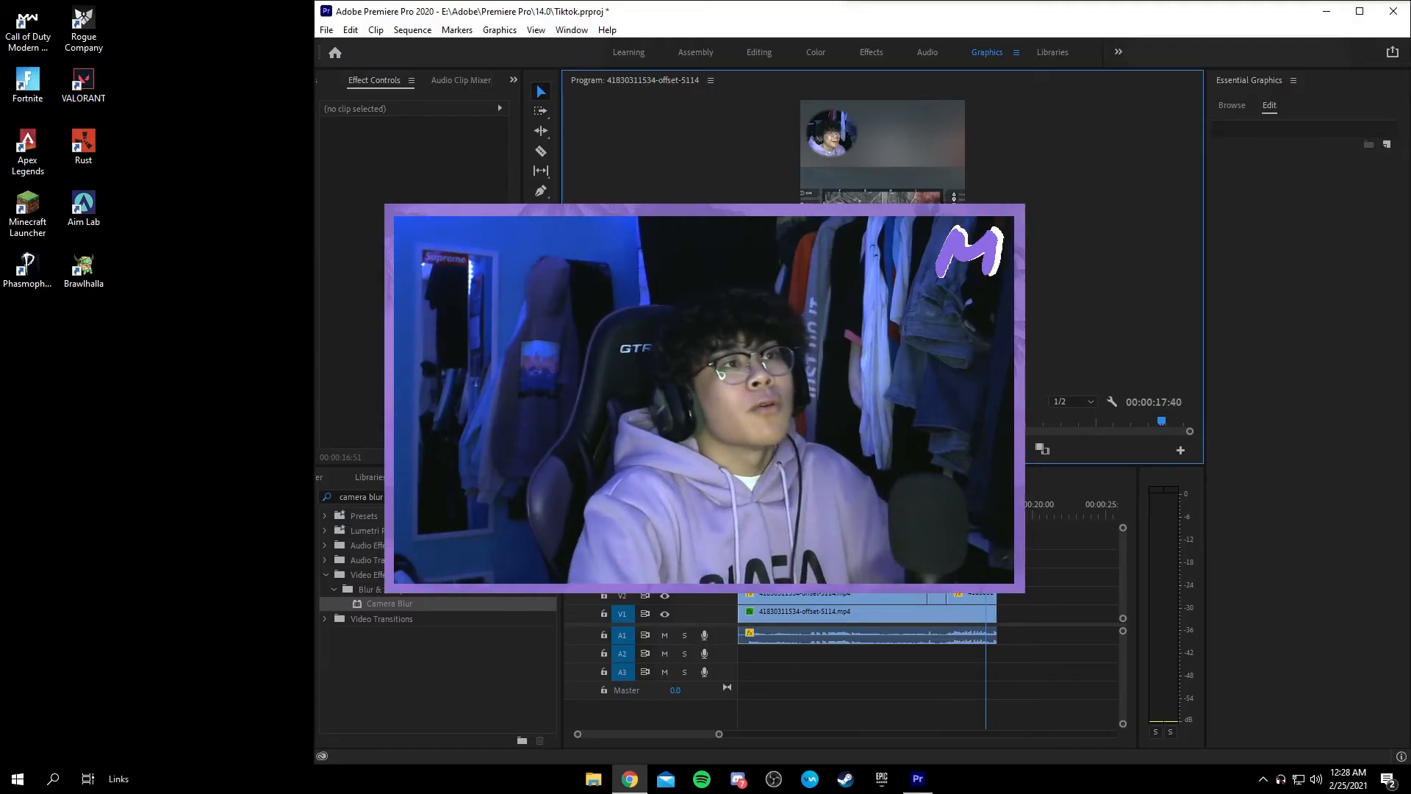